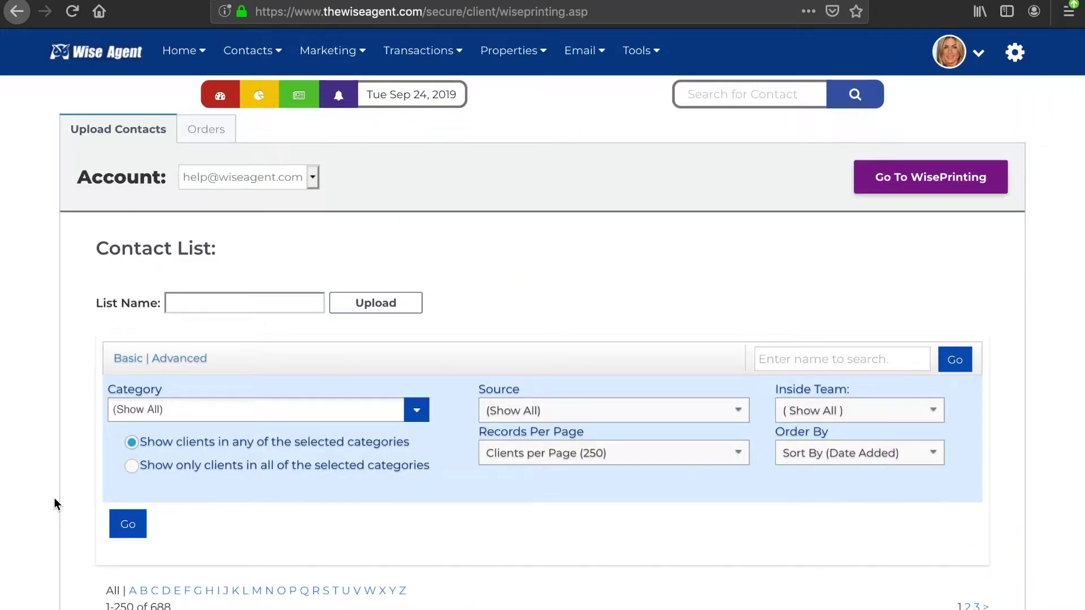
- Open the address update form for the fourth contact, whose address is incomplete, and close it without entering anything
{"action": "scroll", "coordinate": [54, 497], "scroll_direction": "down", "scroll_amount": 3}
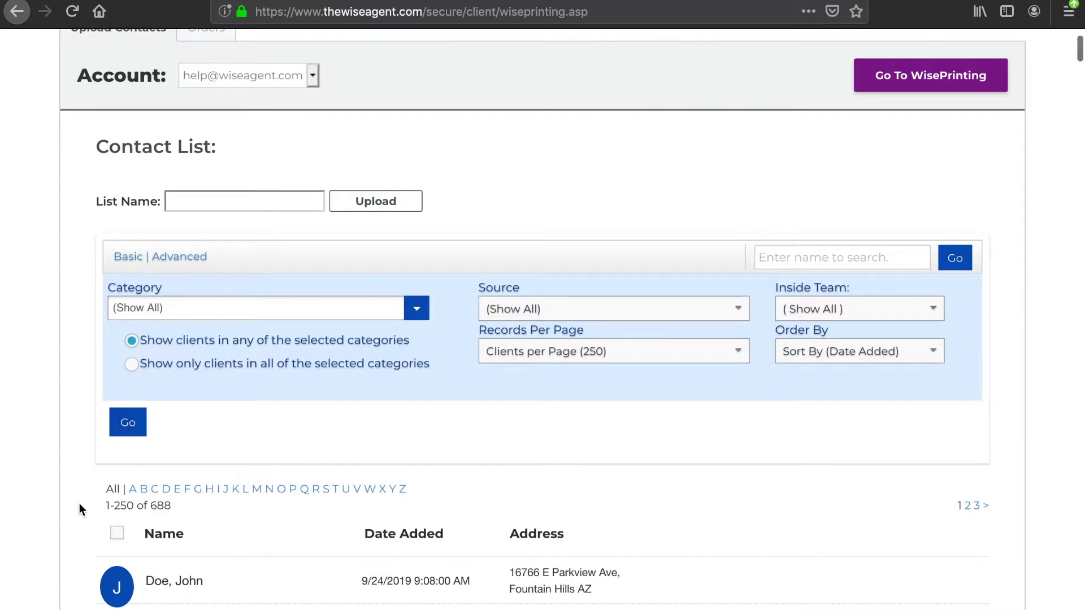
{"action": "scroll", "coordinate": [79, 504], "scroll_direction": "down", "scroll_amount": 4}
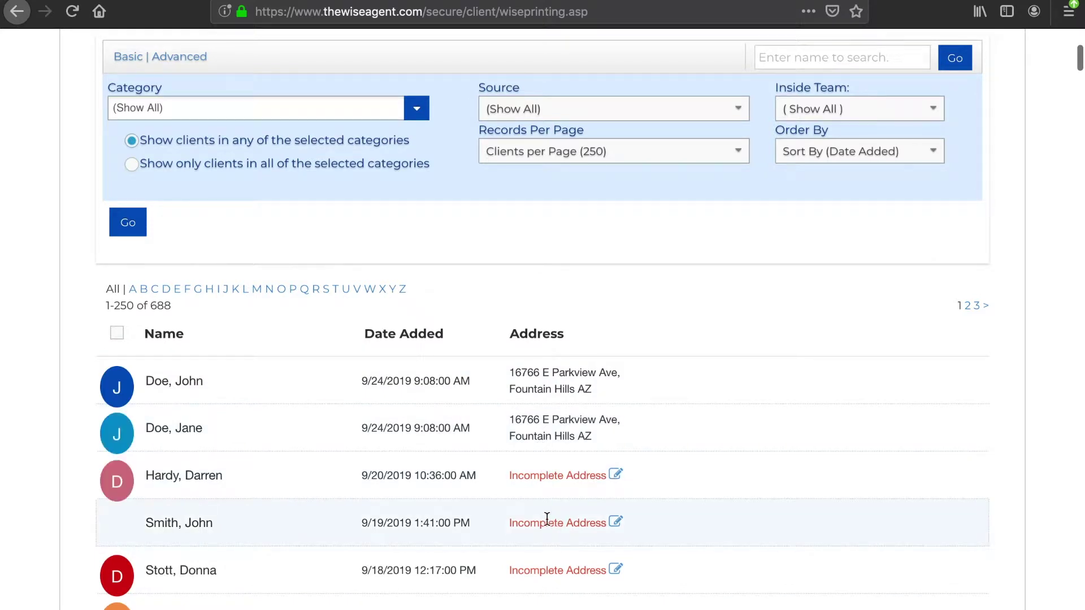
{"action": "left_click", "coordinate": [616, 522]}
{"action": "scroll", "coordinate": [620, 525], "scroll_direction": "down", "scroll_amount": 3}
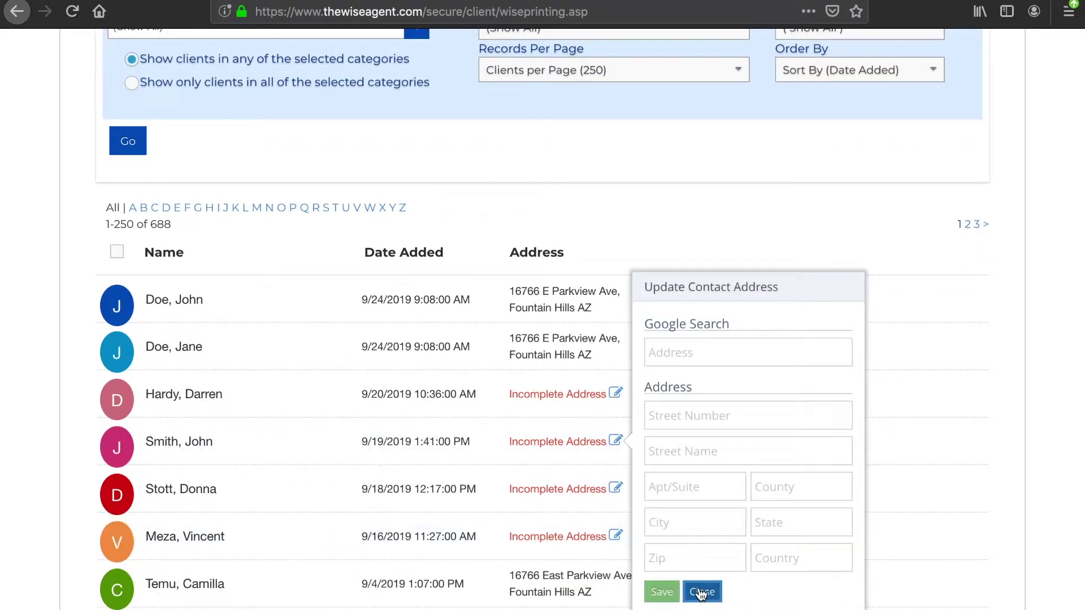
{"action": "left_click", "coordinate": [79, 343]}
- Select the first two contacts and upload them as a contact list named "Fountain Hills"
{"action": "left_click", "coordinate": [117, 348]}
{"action": "left_click", "coordinate": [117, 303]}
{"action": "scroll", "coordinate": [80, 262], "scroll_direction": "up", "scroll_amount": 5}
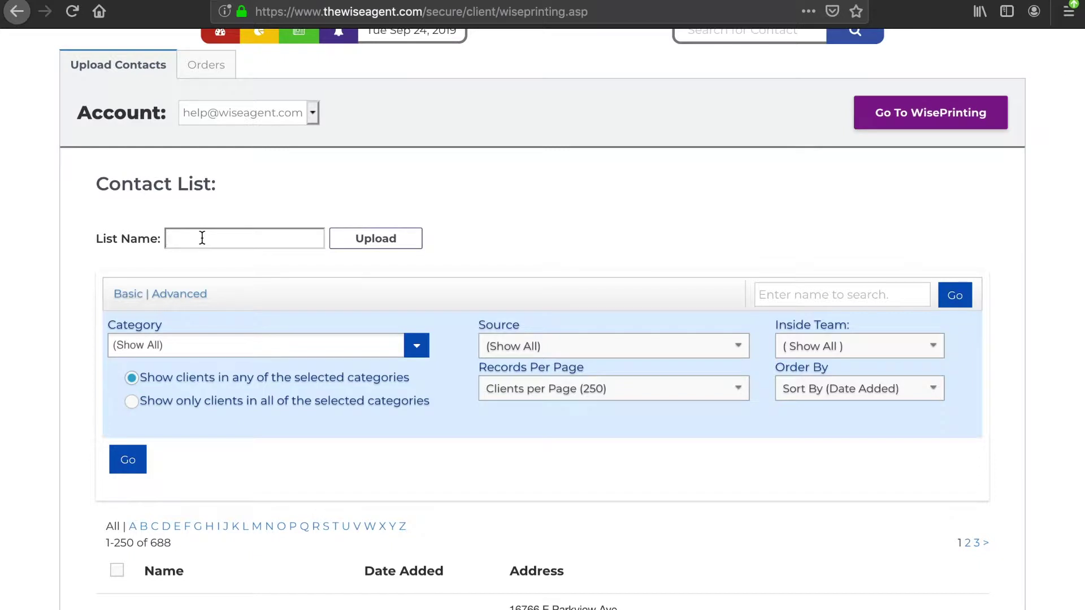
{"action": "left_click", "coordinate": [203, 237]}
{"action": "scroll", "coordinate": [202, 237], "scroll_direction": "down", "scroll_amount": 1}
{"action": "type", "text": "Fountain Hills"}
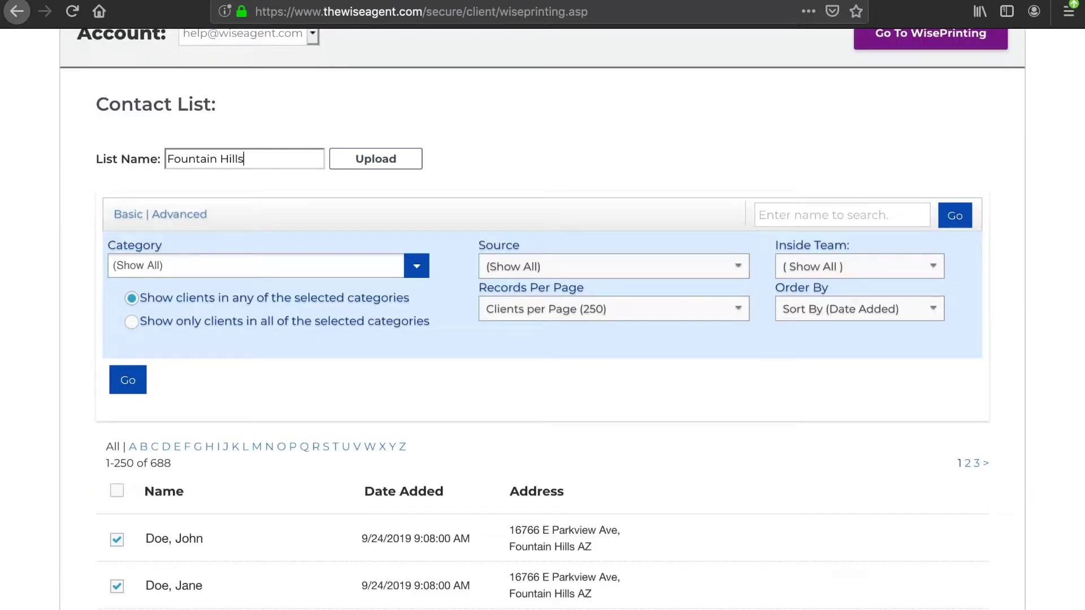
{"action": "left_click", "coordinate": [411, 168]}
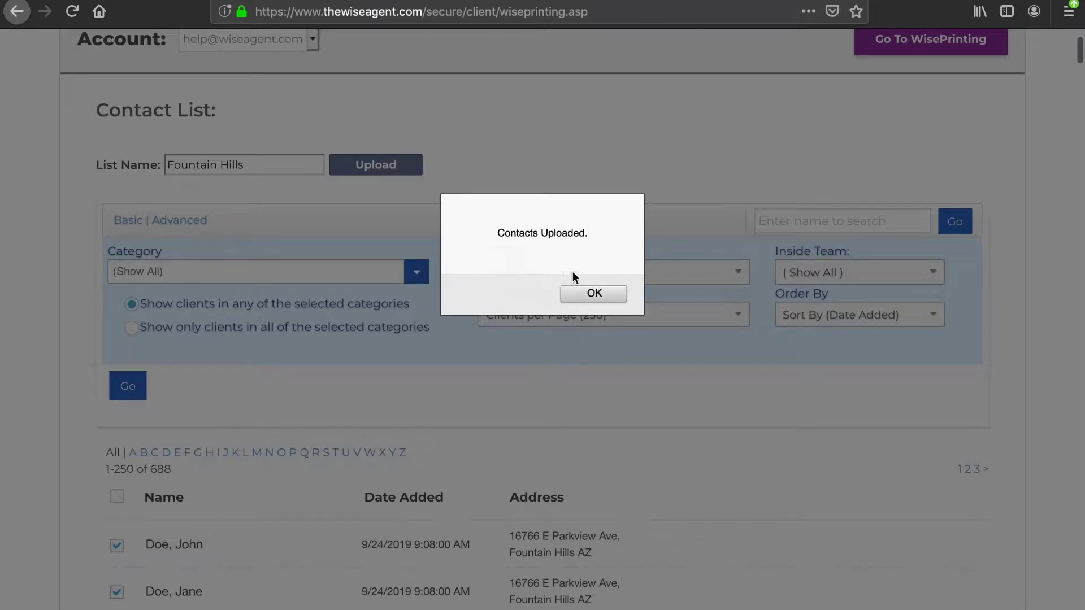
{"action": "left_click", "coordinate": [588, 294]}
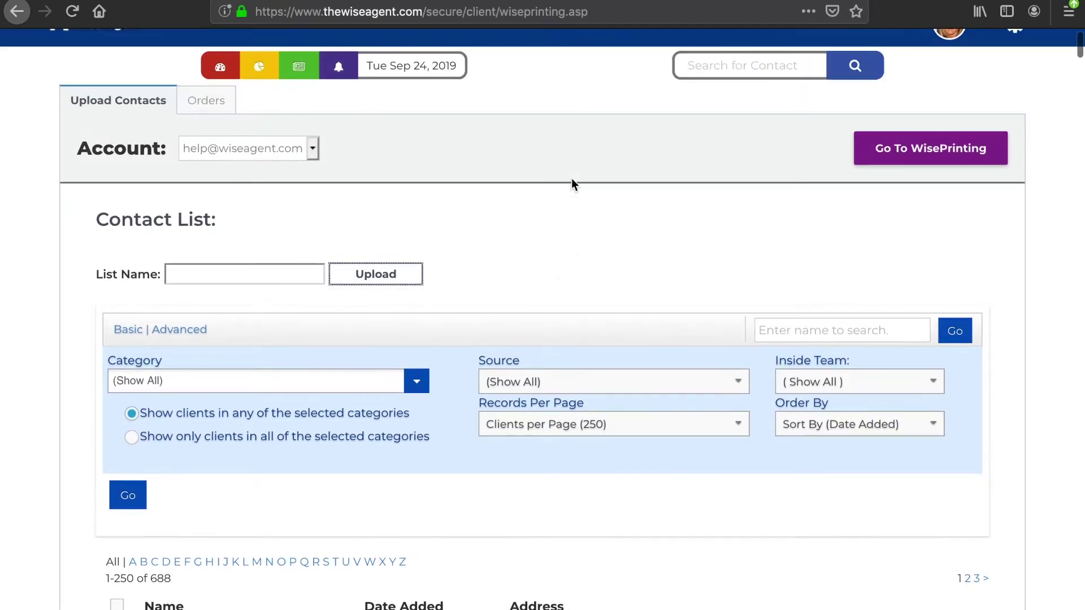
- Go to the WisePrinting store and choose 6" x 11" Postcards as the product for the Fountain Hills list
{"action": "left_click", "coordinate": [886, 146]}
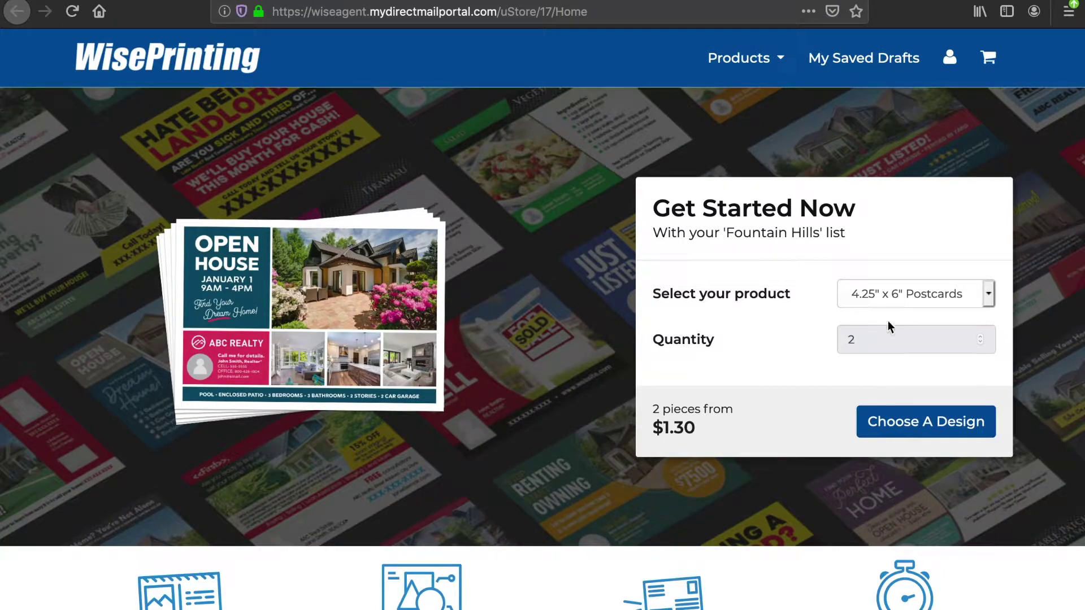
{"action": "left_click", "coordinate": [985, 300]}
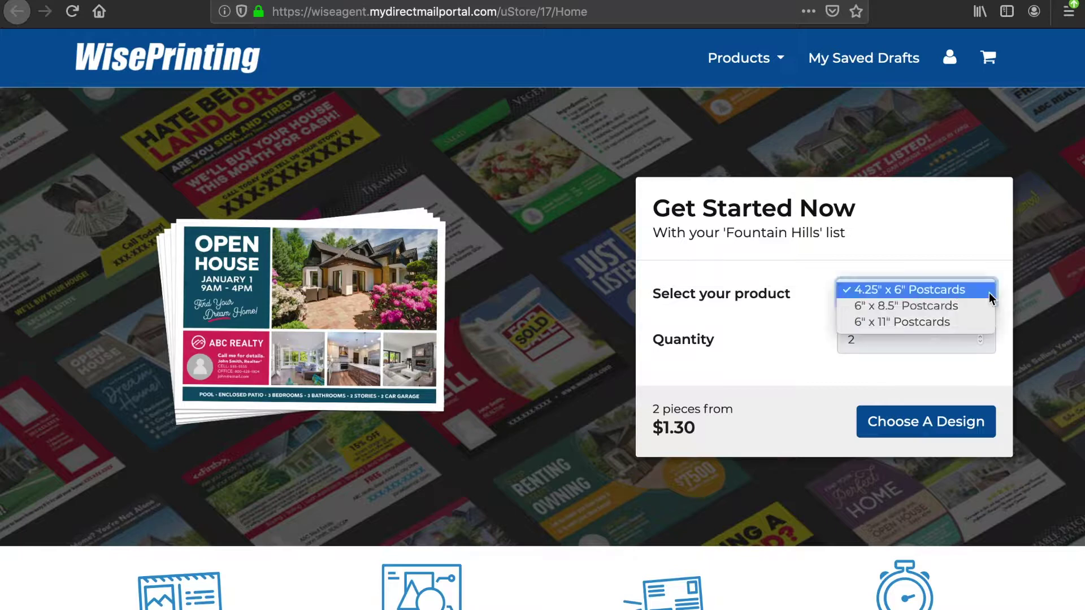
{"action": "left_click", "coordinate": [969, 321]}
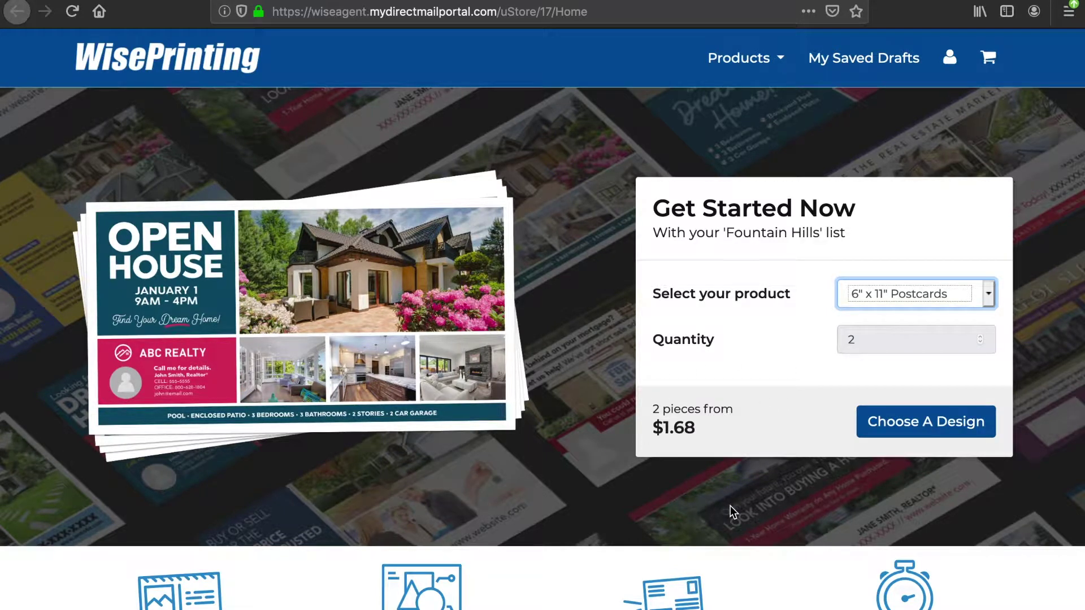
- Choose the Just Listed design category, browse its postcard designs and start personalizing the first one
{"action": "left_click", "coordinate": [927, 434]}
{"action": "scroll", "coordinate": [659, 574], "scroll_direction": "down", "scroll_amount": 2}
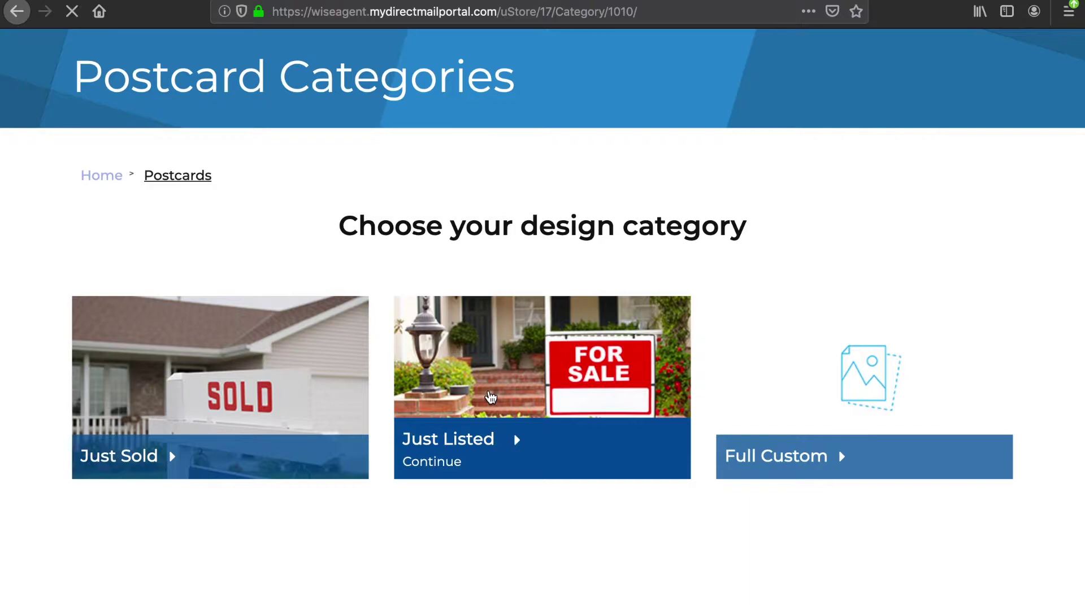
{"action": "scroll", "coordinate": [491, 397], "scroll_direction": "down", "scroll_amount": 5}
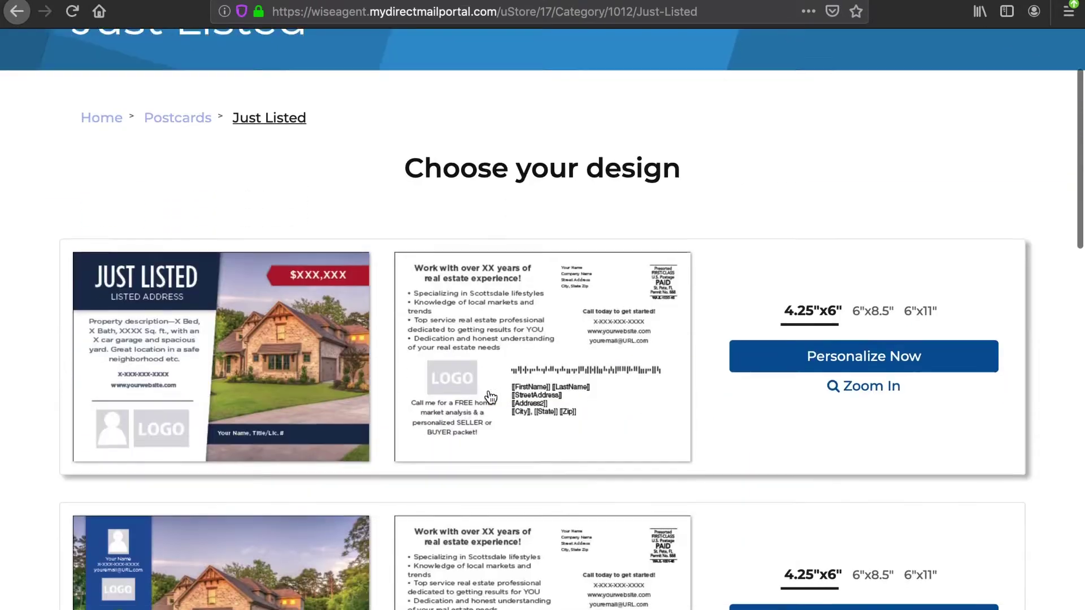
{"action": "scroll", "coordinate": [490, 397], "scroll_direction": "down", "scroll_amount": 8}
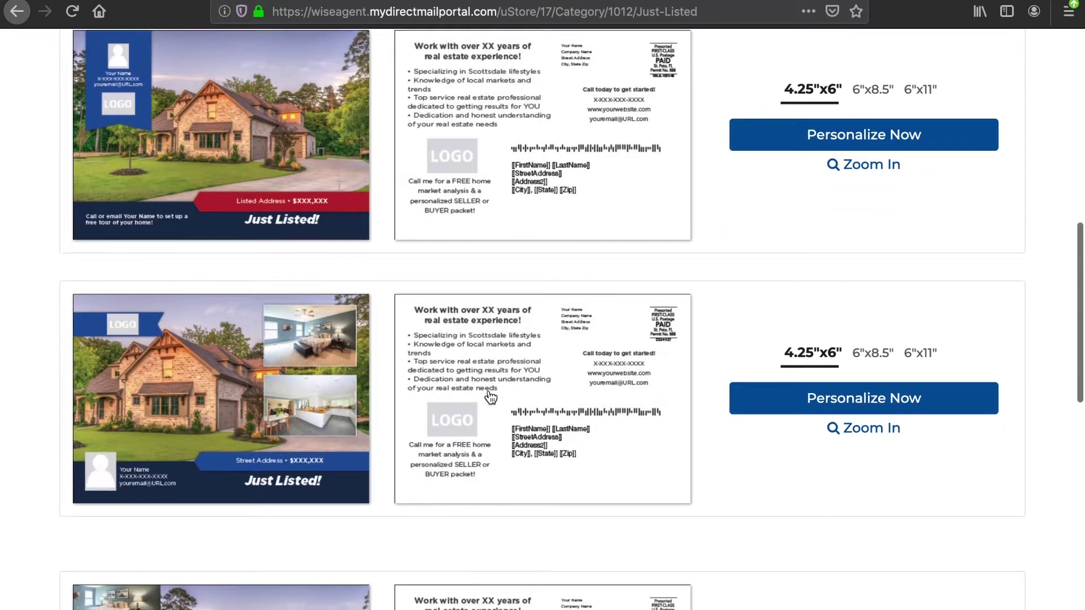
{"action": "scroll", "coordinate": [491, 397], "scroll_direction": "down", "scroll_amount": 8}
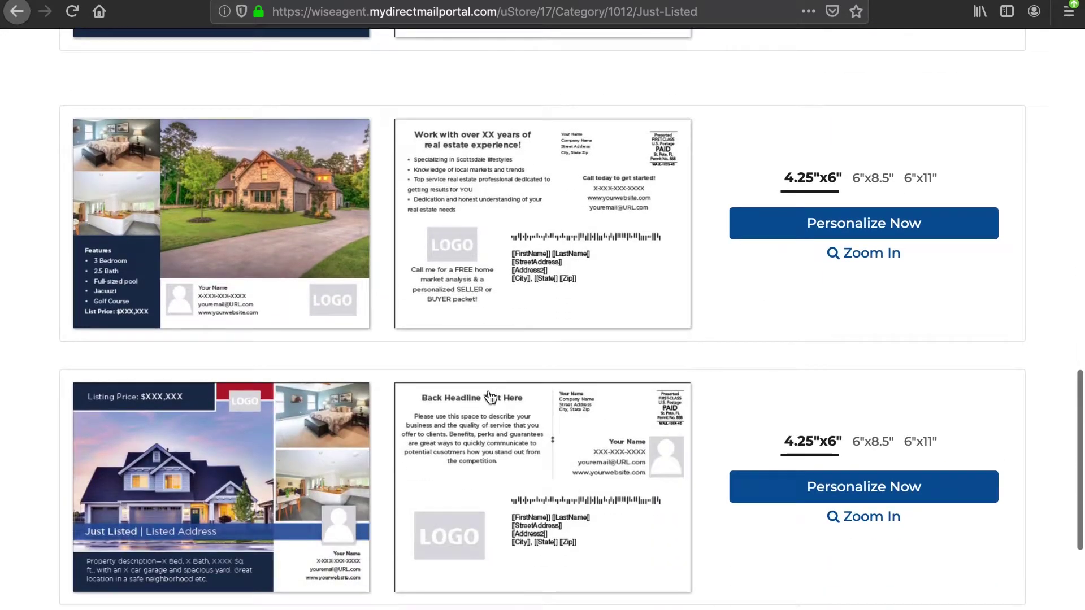
{"action": "scroll", "coordinate": [491, 397], "scroll_direction": "up", "scroll_amount": 15}
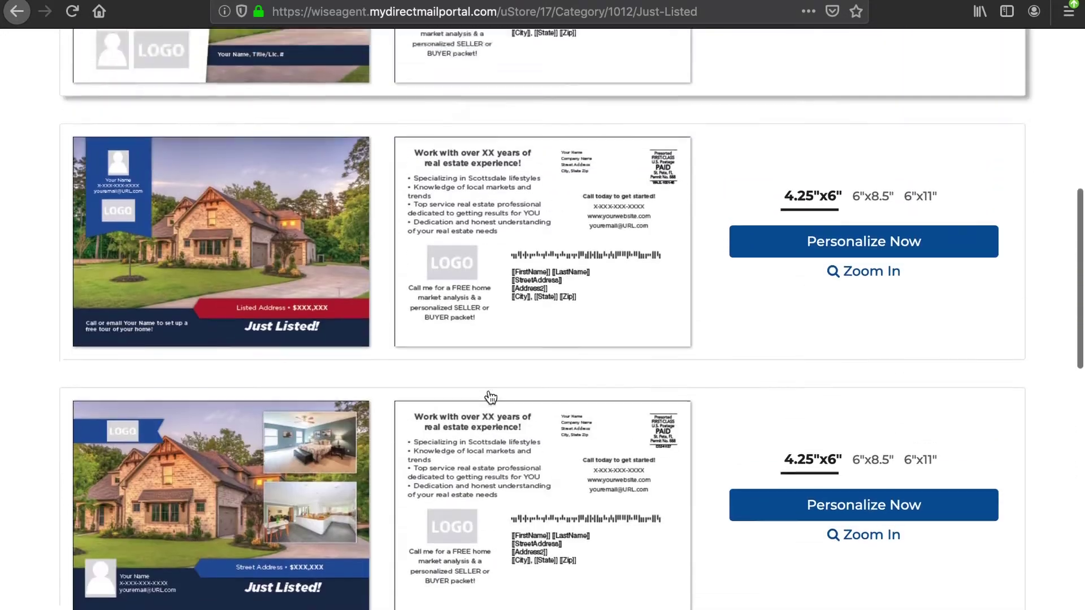
{"action": "scroll", "coordinate": [491, 397], "scroll_direction": "up", "scroll_amount": 2}
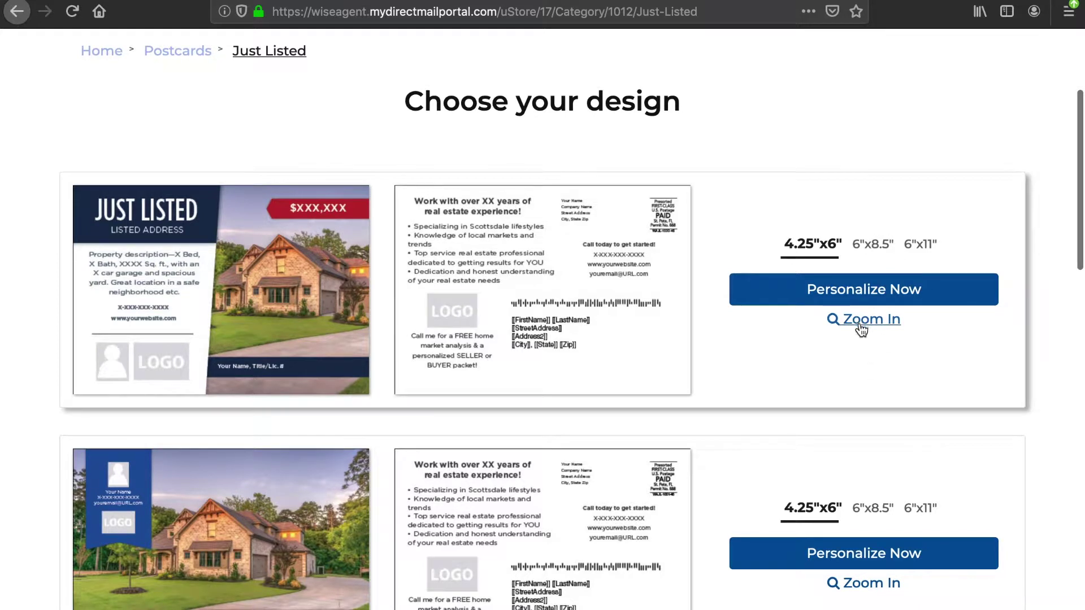
{"action": "left_click", "coordinate": [790, 292]}
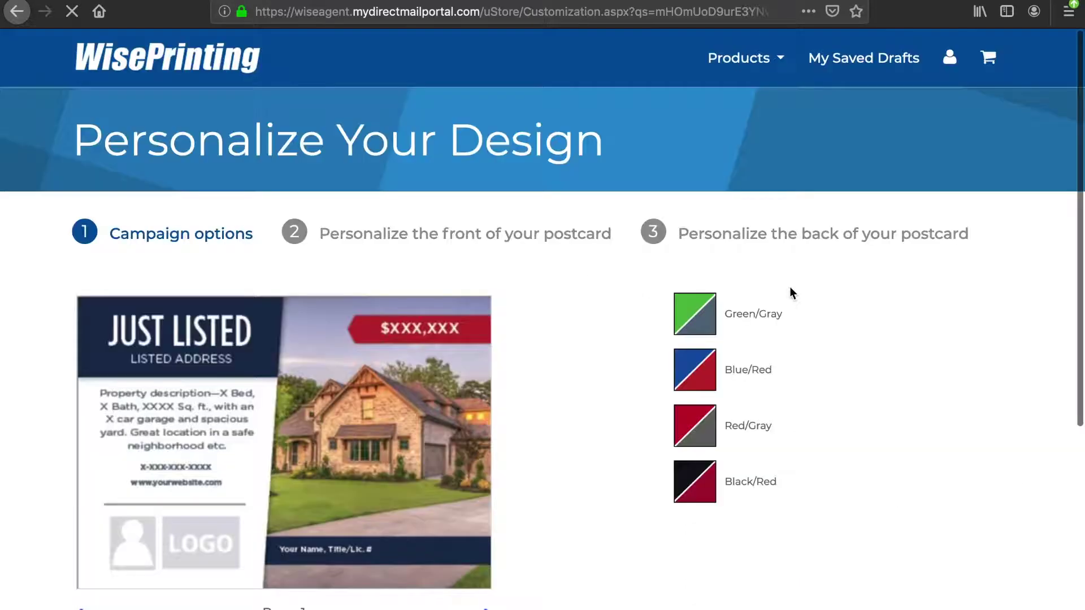
- Apply the Green/Gray color scheme to the postcard and continue to personalizing its front
{"action": "scroll", "coordinate": [932, 461], "scroll_direction": "down", "scroll_amount": 2}
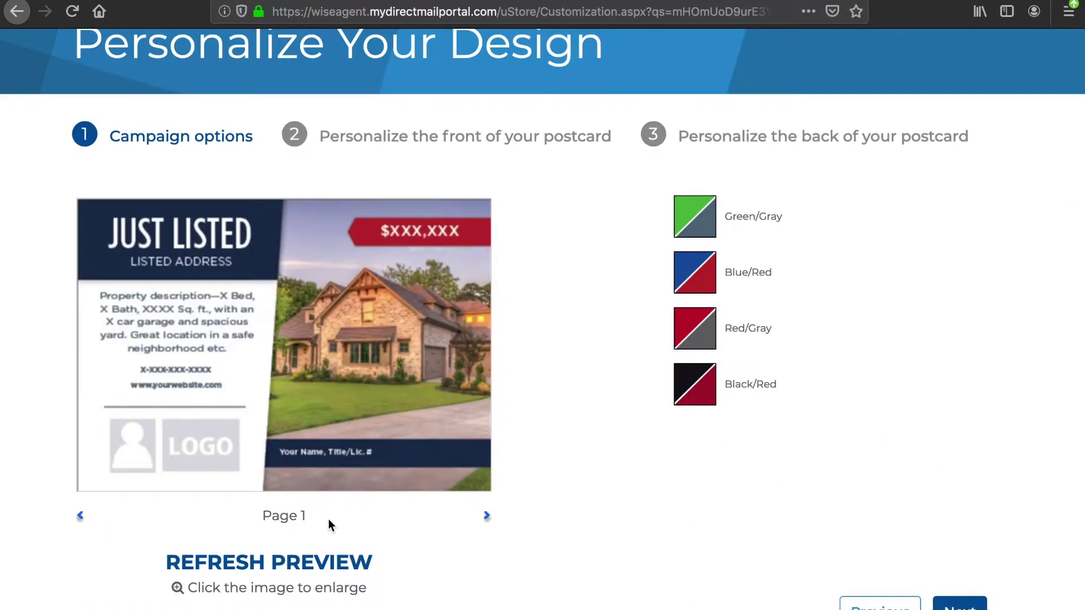
{"action": "left_click", "coordinate": [702, 226]}
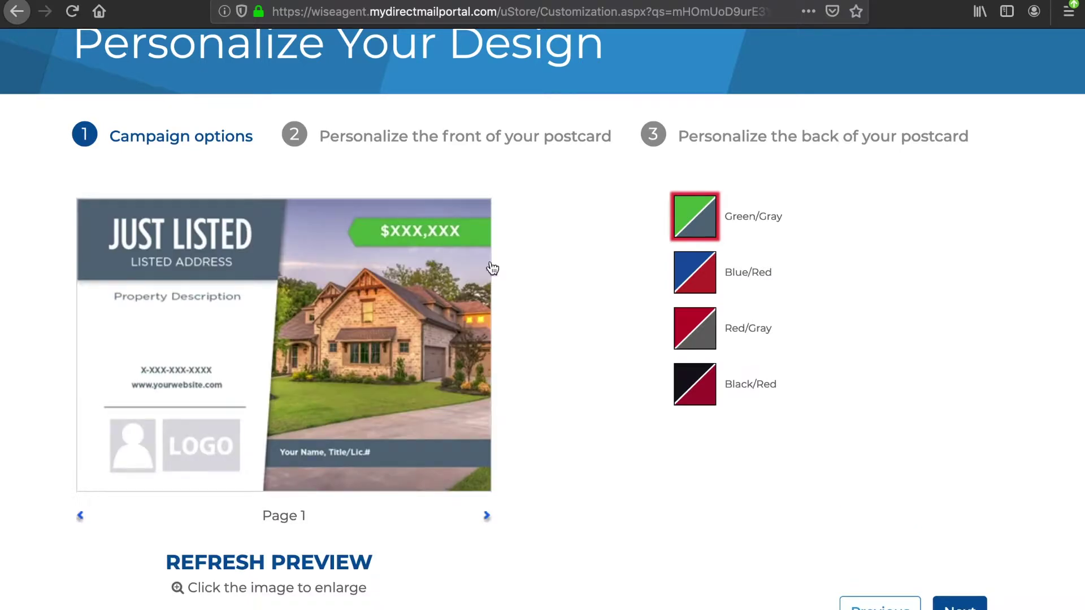
{"action": "left_click", "coordinate": [960, 604]}
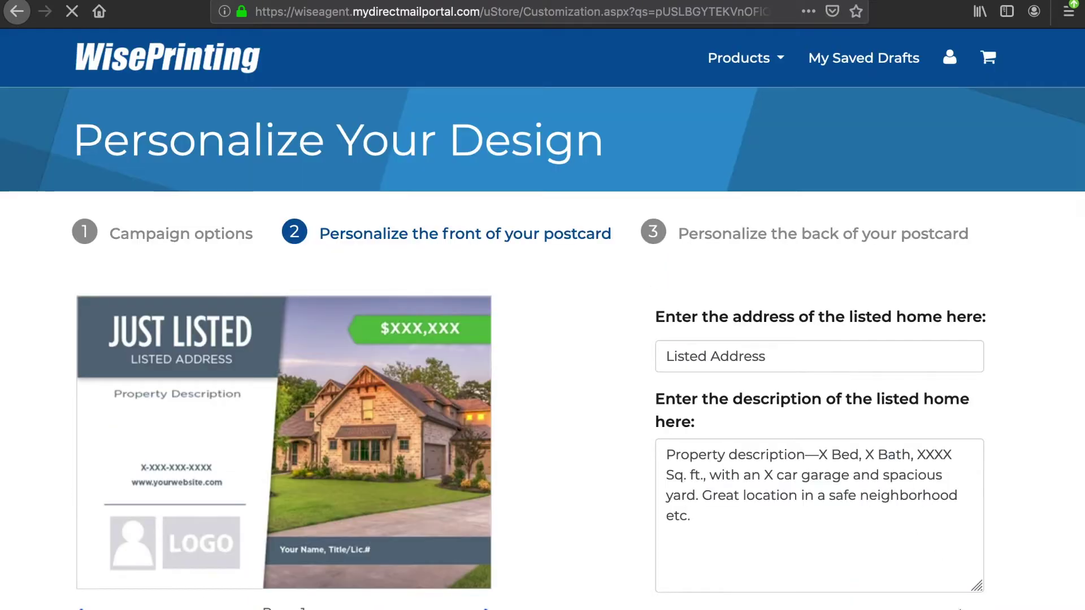
- Replace the placeholder address on the postcard front with the listed home's street address
{"action": "scroll", "coordinate": [579, 514], "scroll_direction": "down", "scroll_amount": 3}
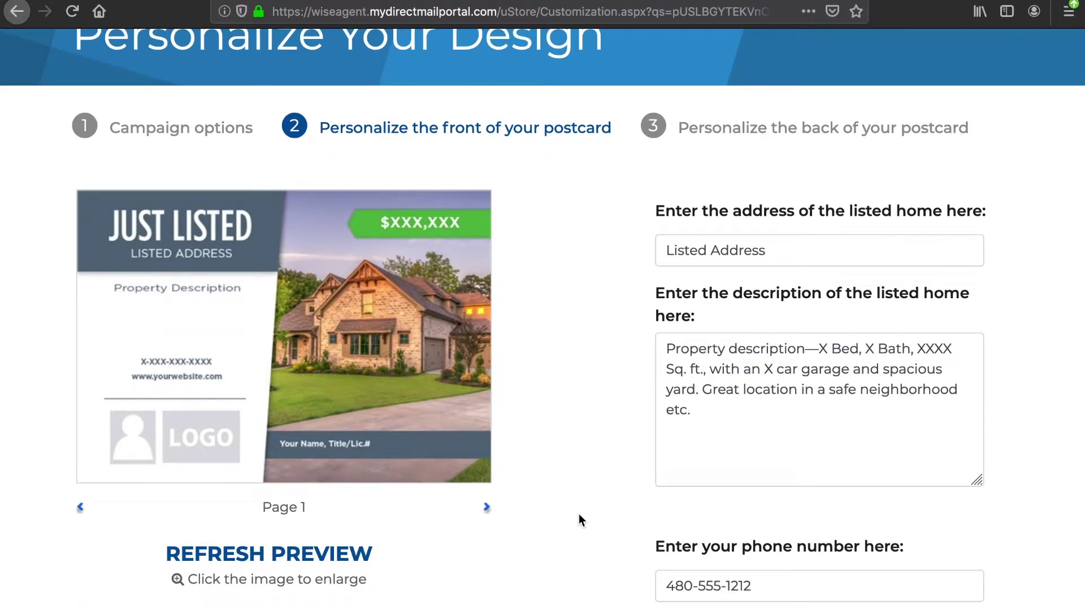
{"action": "triple_click", "coordinate": [790, 256]}
{"action": "type", "text": "123"}
{"action": "key", "text": "Down"}
{"action": "key", "text": "Return"}
- Fill in the property description placeholders with 2 Bed, 2 Bath, 2000 Sq. ft. and a 3 car garage
{"action": "double_click", "coordinate": [824, 348]}
{"action": "type", "text": "2"}
{"action": "double_click", "coordinate": [868, 349]}
{"action": "type", "text": "2"}
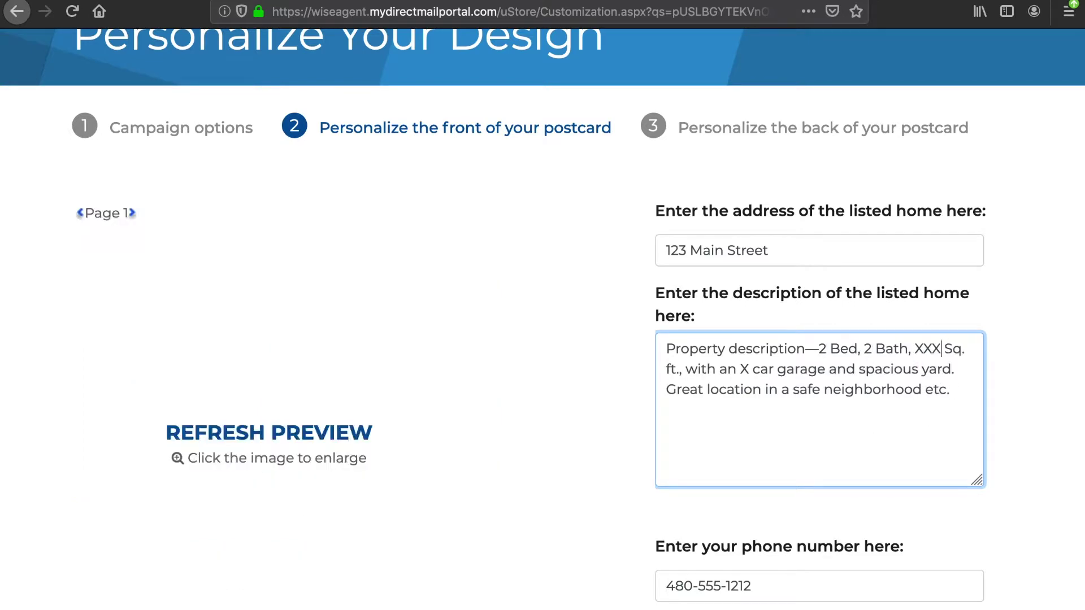
{"action": "double_click", "coordinate": [931, 348]}
{"action": "type", "text": "2000"}
{"action": "scroll", "coordinate": [804, 371], "scroll_direction": "down", "scroll_amount": 1}
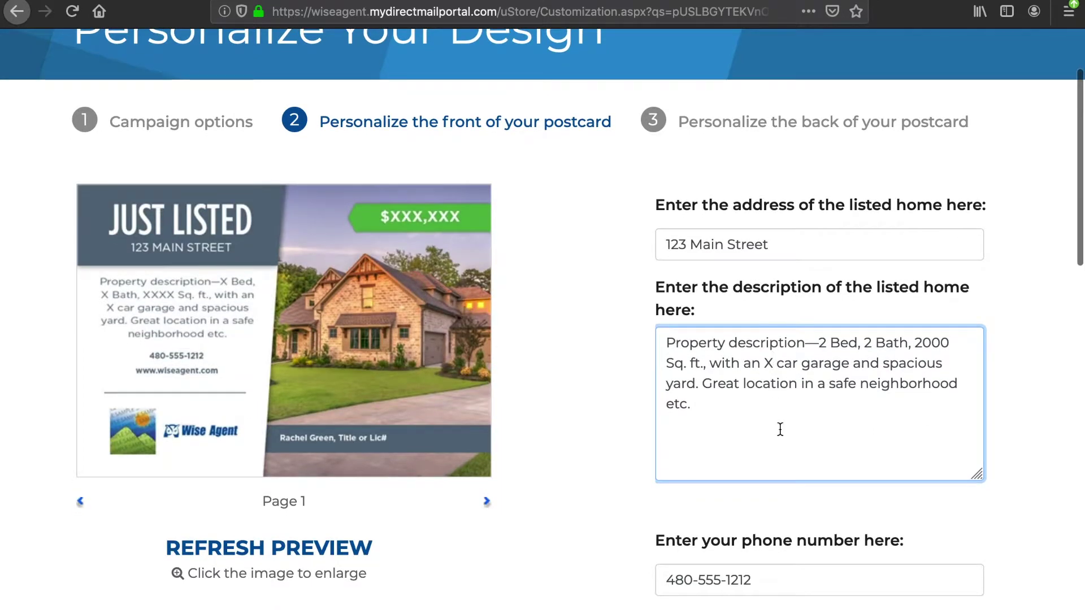
{"action": "double_click", "coordinate": [769, 363]}
{"action": "type", "text": "3"}
- Set the postcard's profile picture to the "headshot" image from the gallery
{"action": "scroll", "coordinate": [785, 421], "scroll_direction": "down", "scroll_amount": 3}
{"action": "left_click", "coordinate": [750, 387]}
{"action": "left_click_drag", "start_coordinate": [750, 387], "coordinate": [716, 389]}
{"action": "left_click", "coordinate": [714, 413]}
{"action": "scroll", "coordinate": [714, 413], "scroll_direction": "down", "scroll_amount": 3}
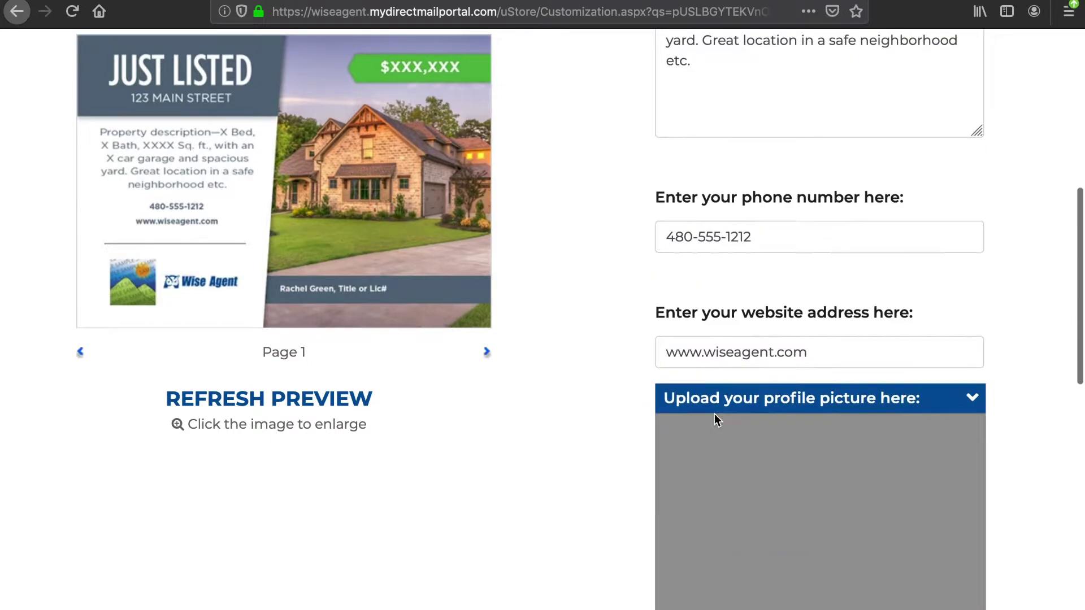
{"action": "scroll", "coordinate": [879, 537], "scroll_direction": "down", "scroll_amount": 3}
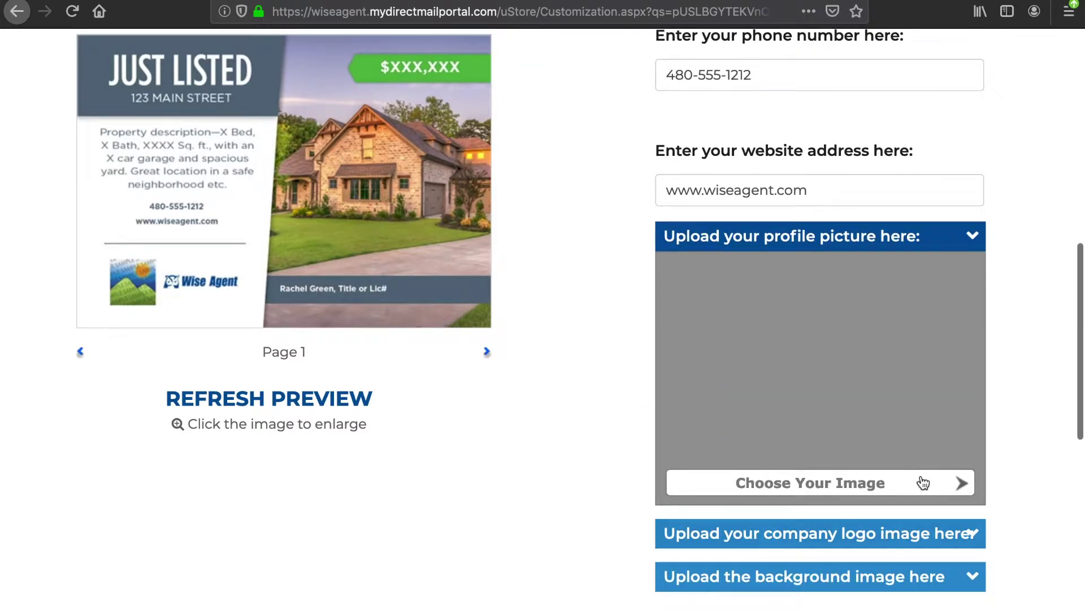
{"action": "left_click", "coordinate": [962, 484]}
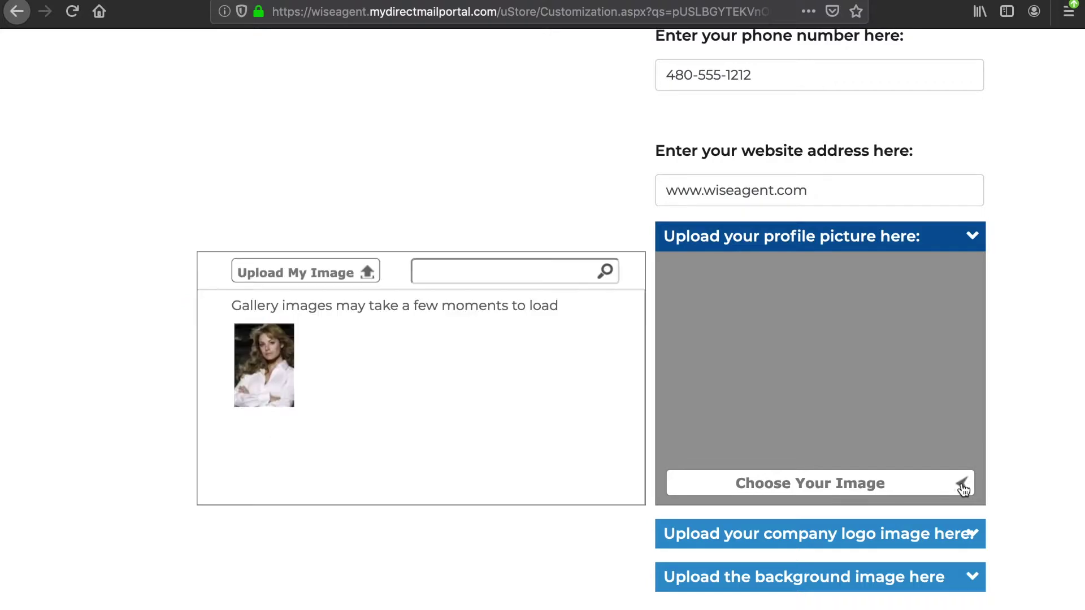
{"action": "left_click", "coordinate": [334, 354]}
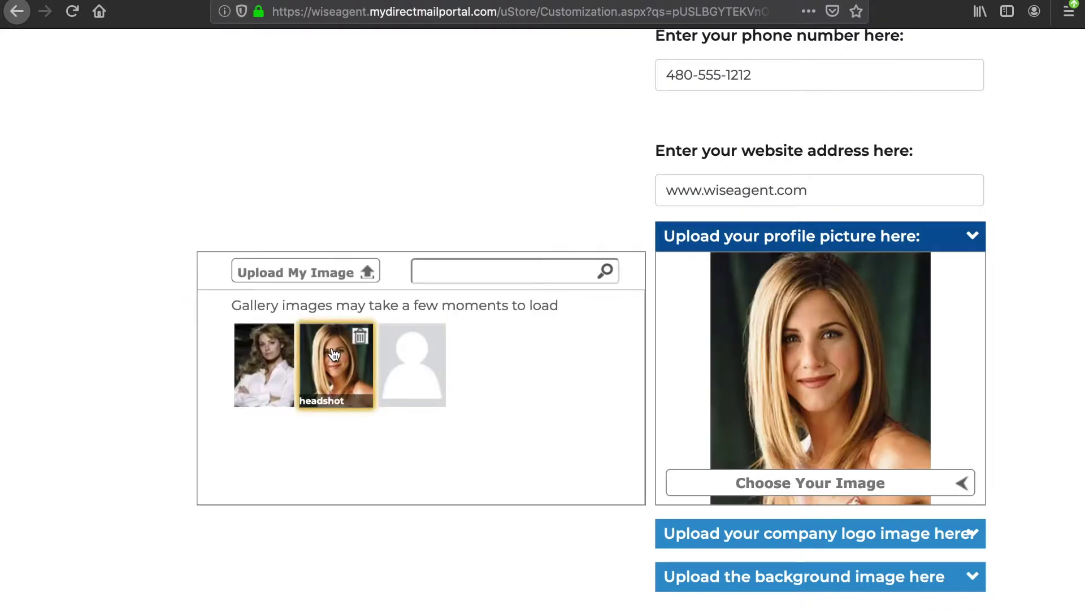
- Review the company logo image and set the background image to the gallery photo of the gray brick house with a green lawn
{"action": "left_click", "coordinate": [969, 532]}
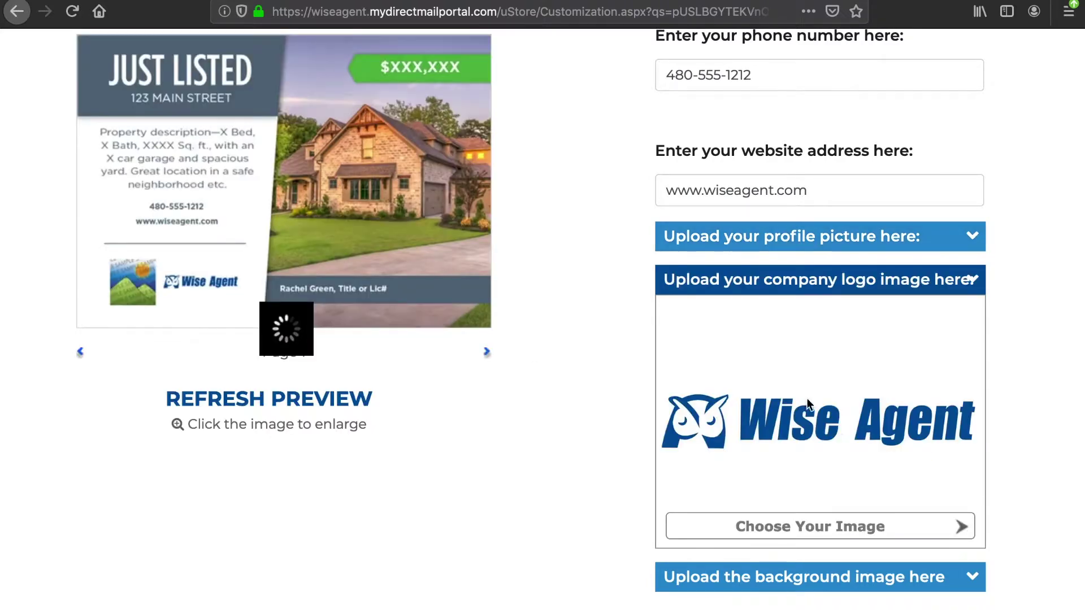
{"action": "left_click", "coordinate": [971, 577]}
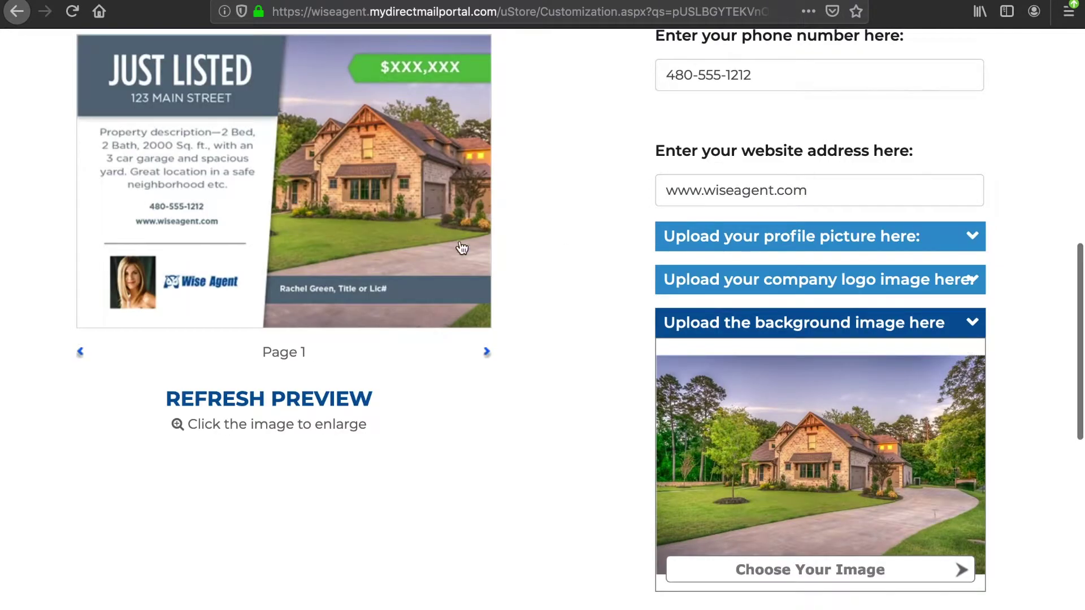
{"action": "left_click", "coordinate": [828, 581]}
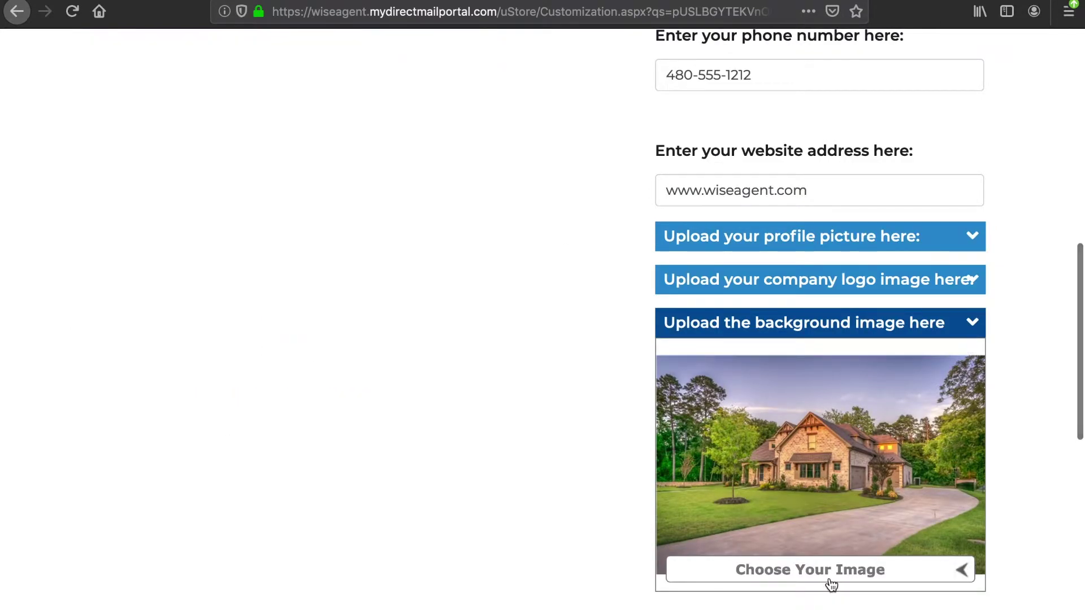
{"action": "scroll", "coordinate": [459, 478], "scroll_direction": "down", "scroll_amount": 5}
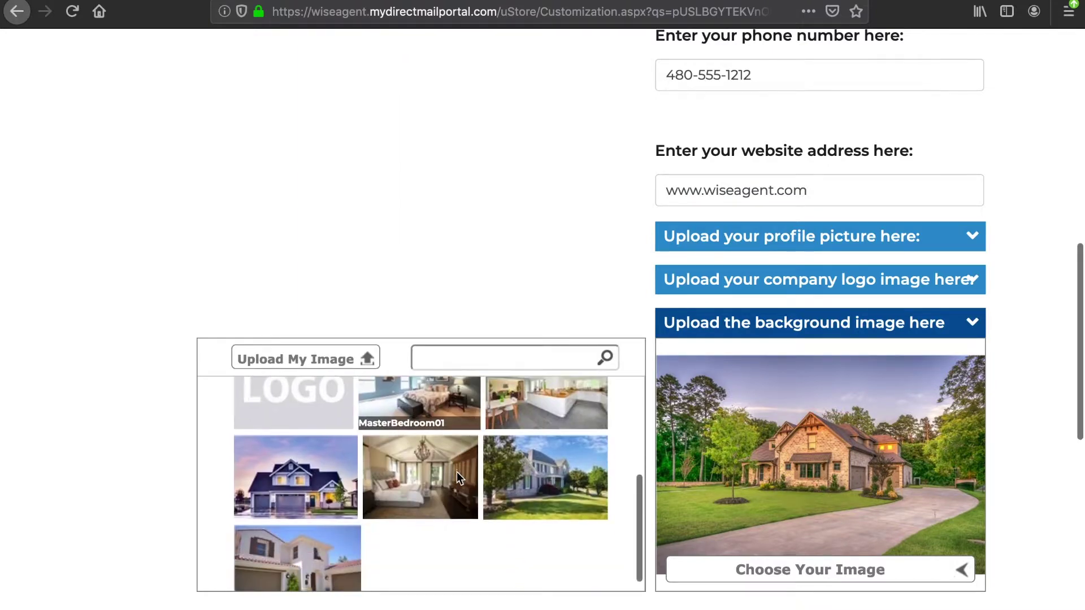
{"action": "left_click", "coordinate": [546, 494]}
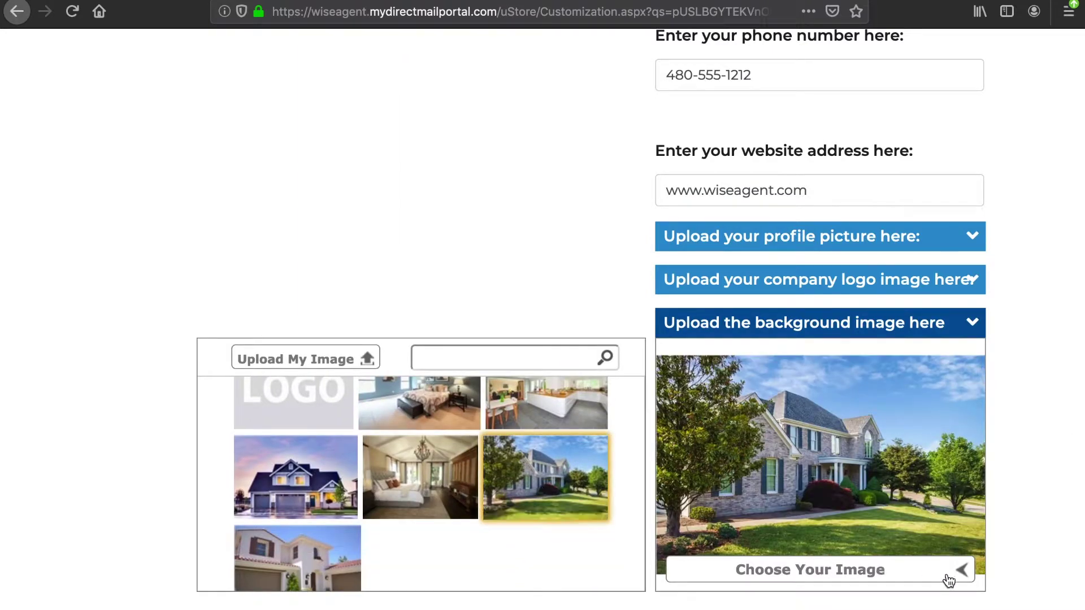
{"action": "left_click", "coordinate": [961, 576]}
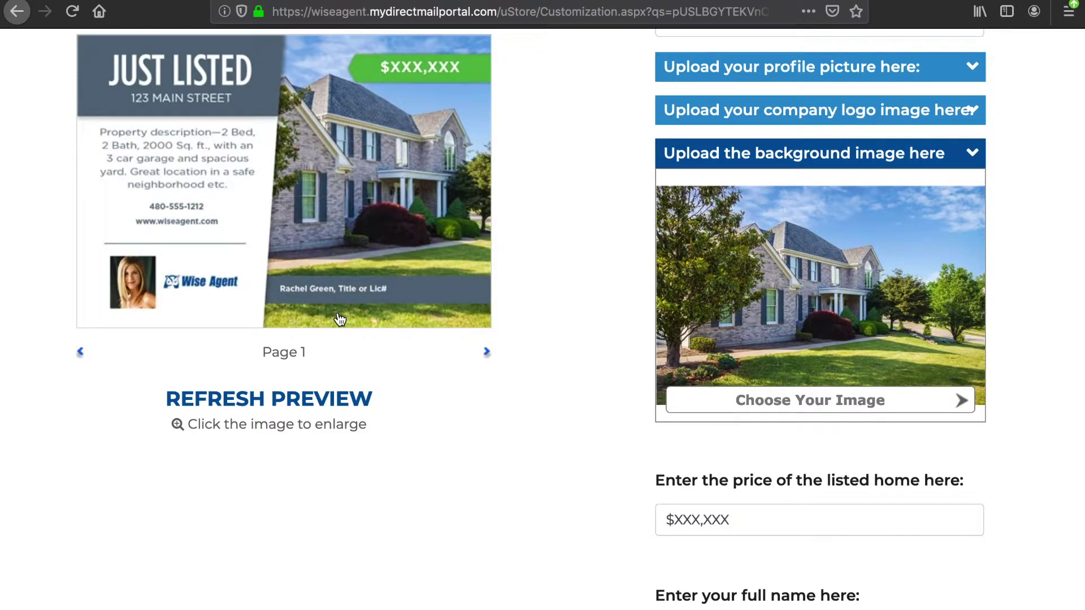
- Replace the placeholder price of the listed home with $300,000
{"action": "left_click", "coordinate": [734, 446]}
{"action": "key", "text": "BackSpace"}
{"action": "key", "text": "BackSpace"}
{"action": "key", "text": "BackSpace"}
{"action": "key", "text": "BackSpace"}
{"action": "key", "text": "BackSpace"}
{"action": "key", "text": "BackSpace"}
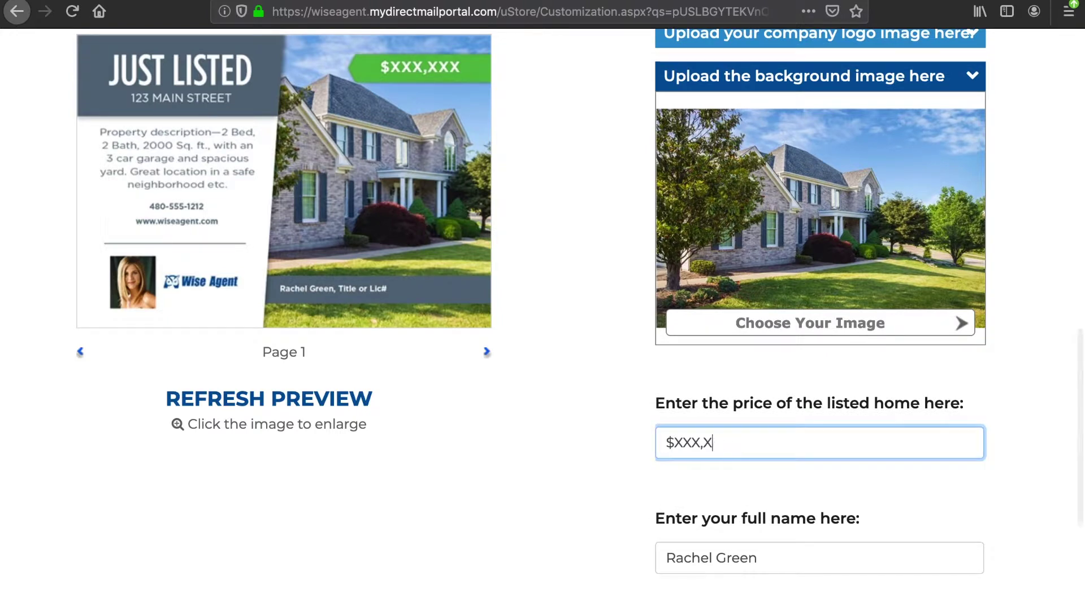
{"action": "key", "text": "BackSpace"}
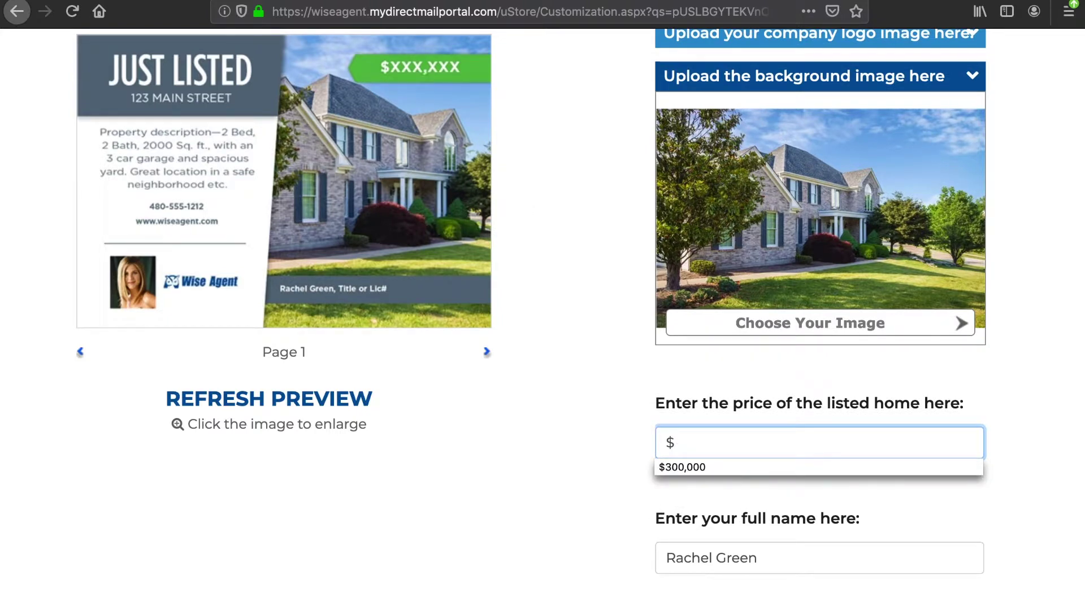
{"action": "left_click", "coordinate": [703, 466]}
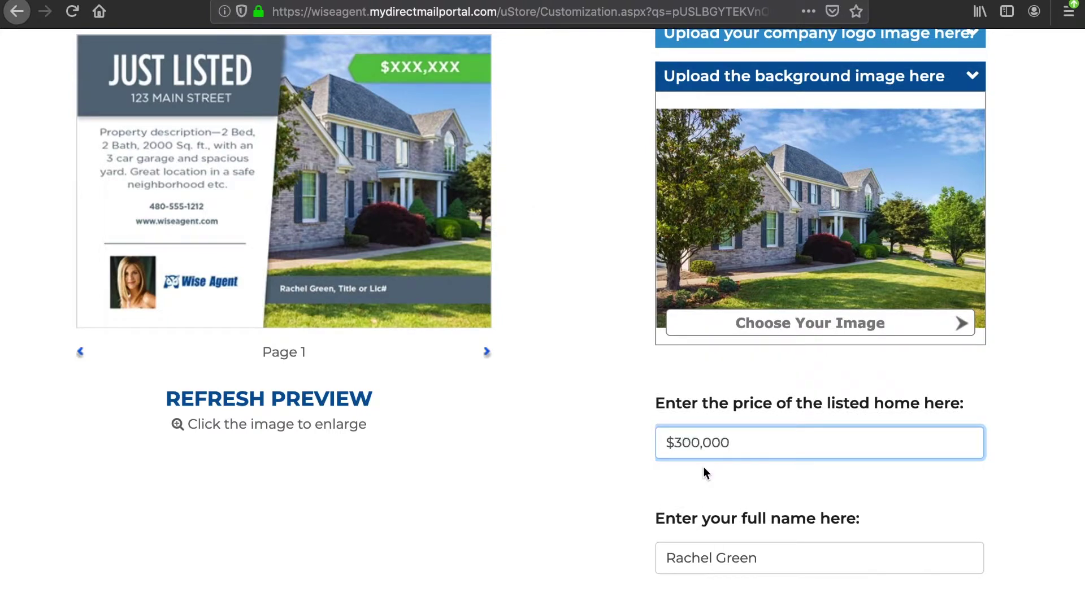
- Refresh and check the enlarged preview of the postcard front and continue to personalizing the back
{"action": "scroll", "coordinate": [586, 517], "scroll_direction": "down", "scroll_amount": 4}
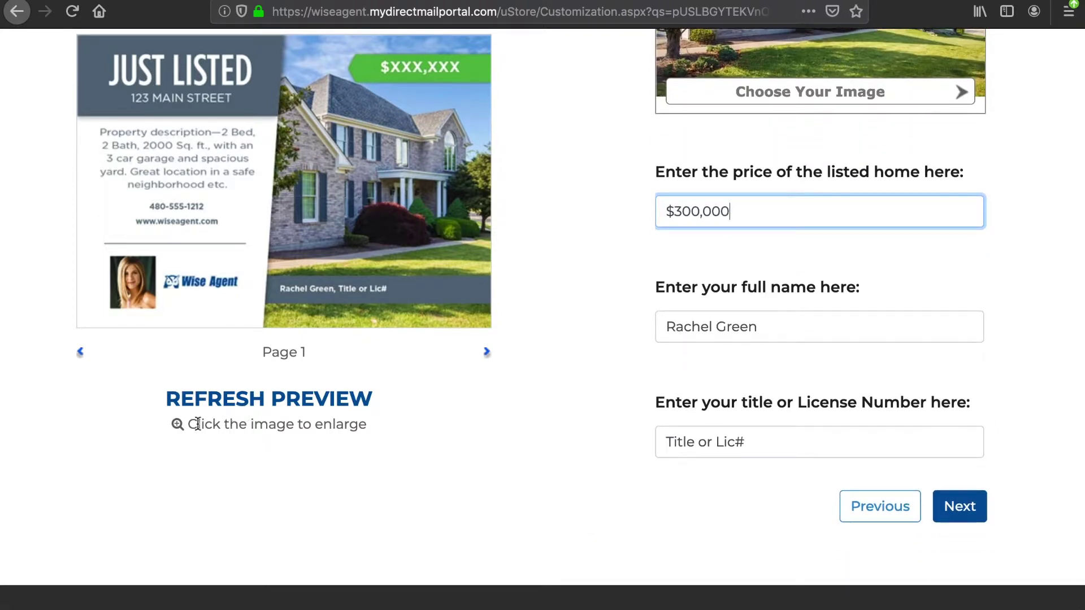
{"action": "left_click", "coordinate": [237, 400]}
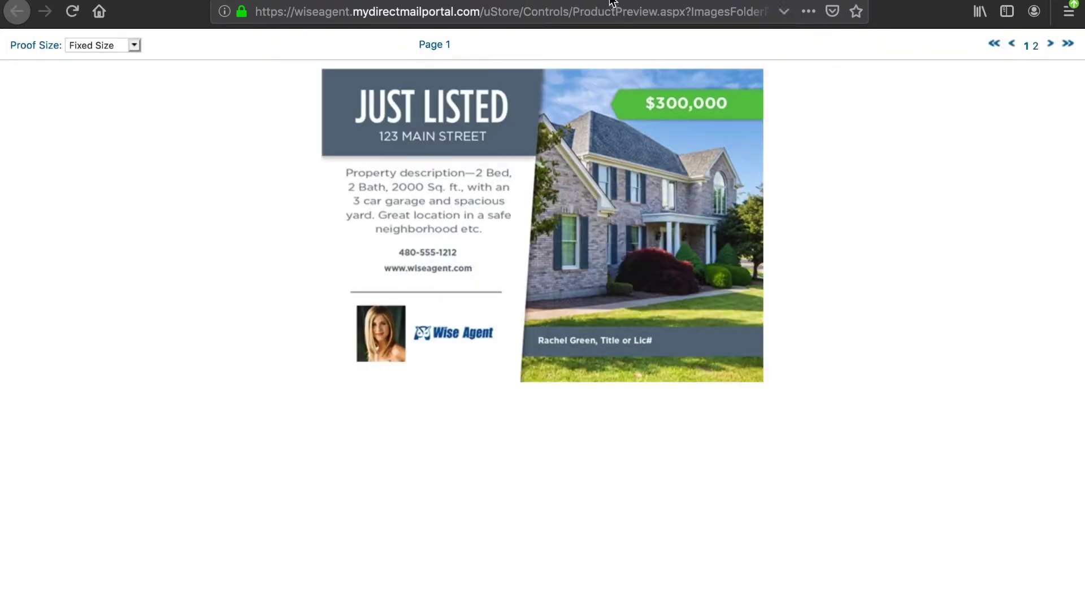
{"action": "key", "text": "super+w"}
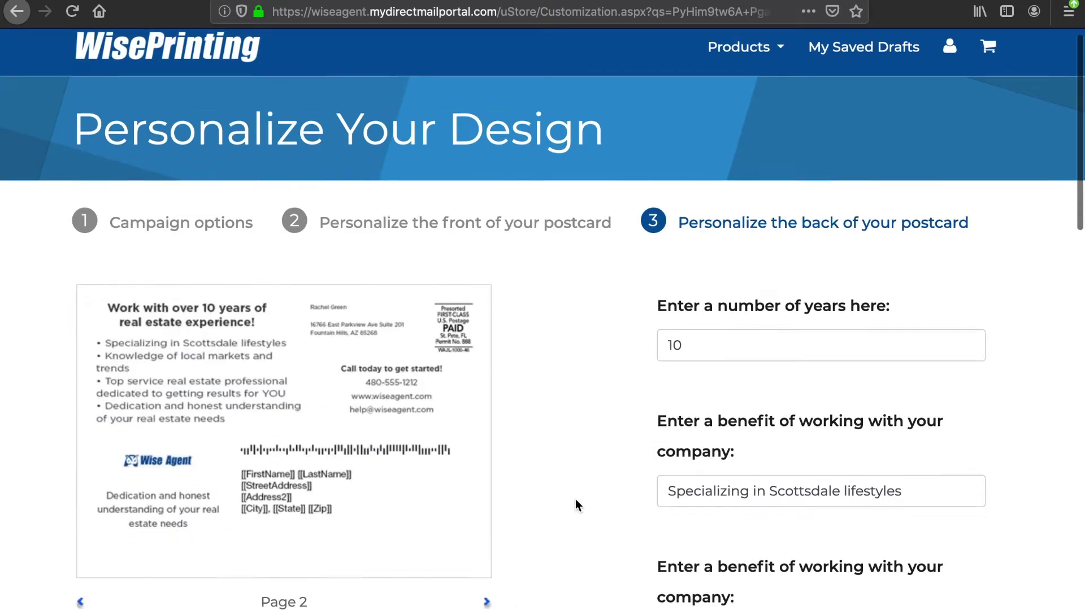
- Review the benefits, offer, company and contact fields for the postcard back and check its enlarged preview
{"action": "scroll", "coordinate": [574, 503], "scroll_direction": "down", "scroll_amount": 2}
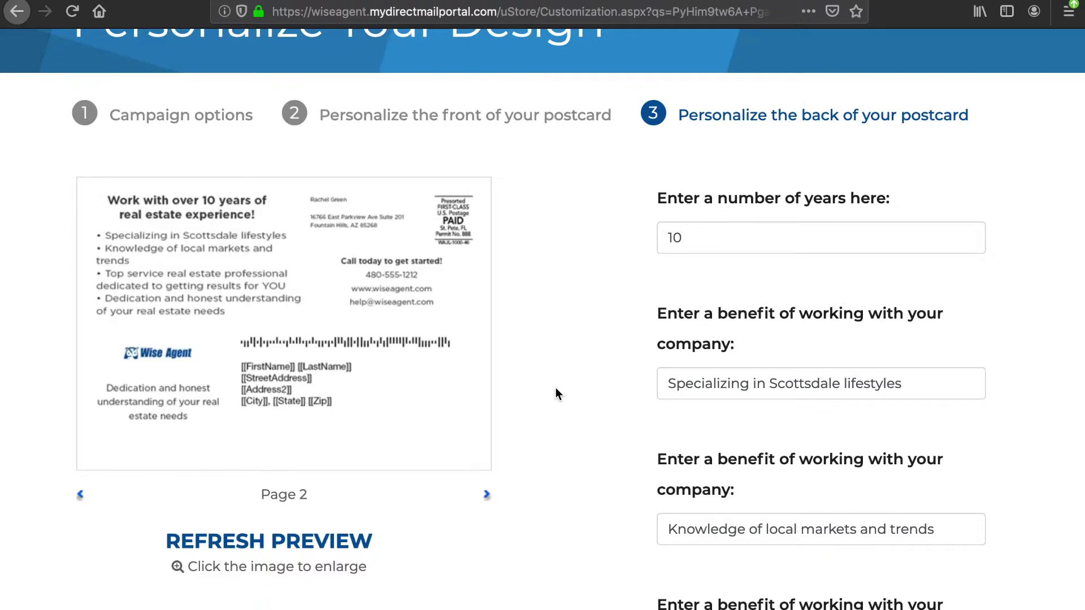
{"action": "scroll", "coordinate": [566, 460], "scroll_direction": "down", "scroll_amount": 5}
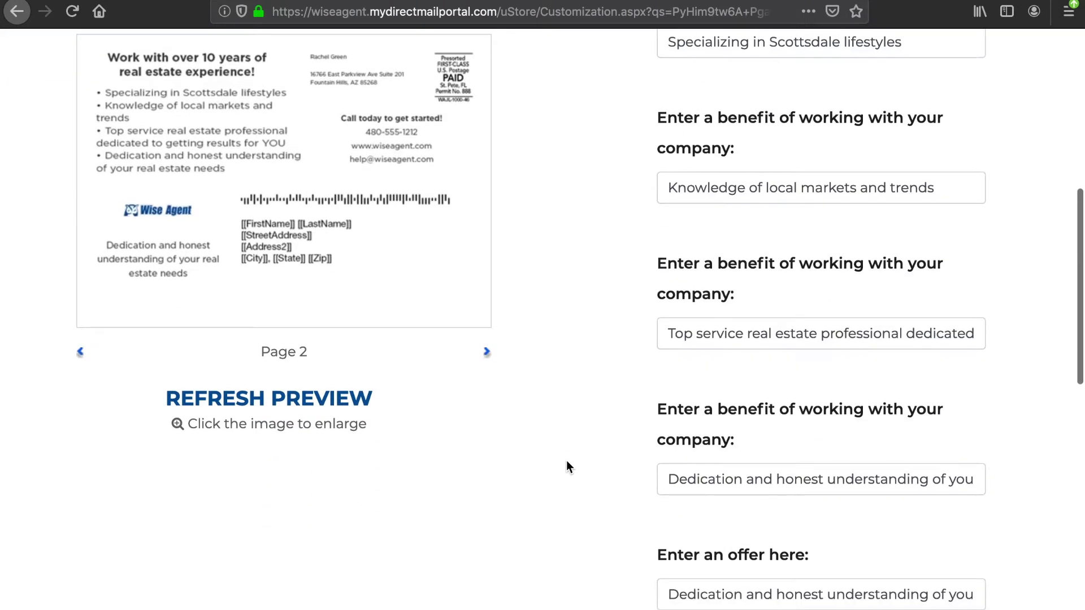
{"action": "scroll", "coordinate": [776, 323], "scroll_direction": "down", "scroll_amount": 8}
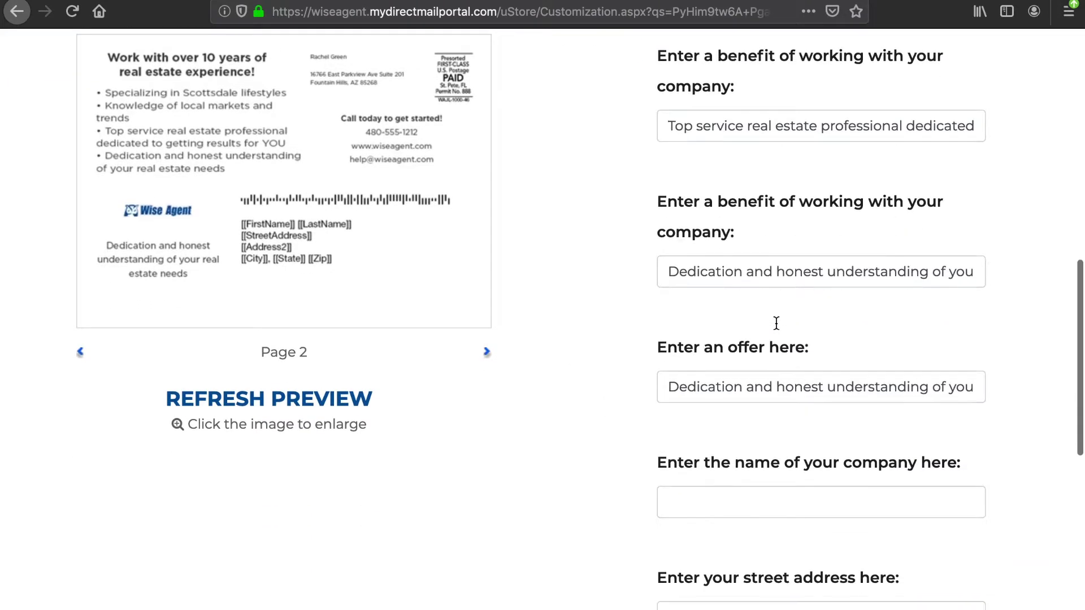
{"action": "scroll", "coordinate": [776, 330], "scroll_direction": "down", "scroll_amount": 2}
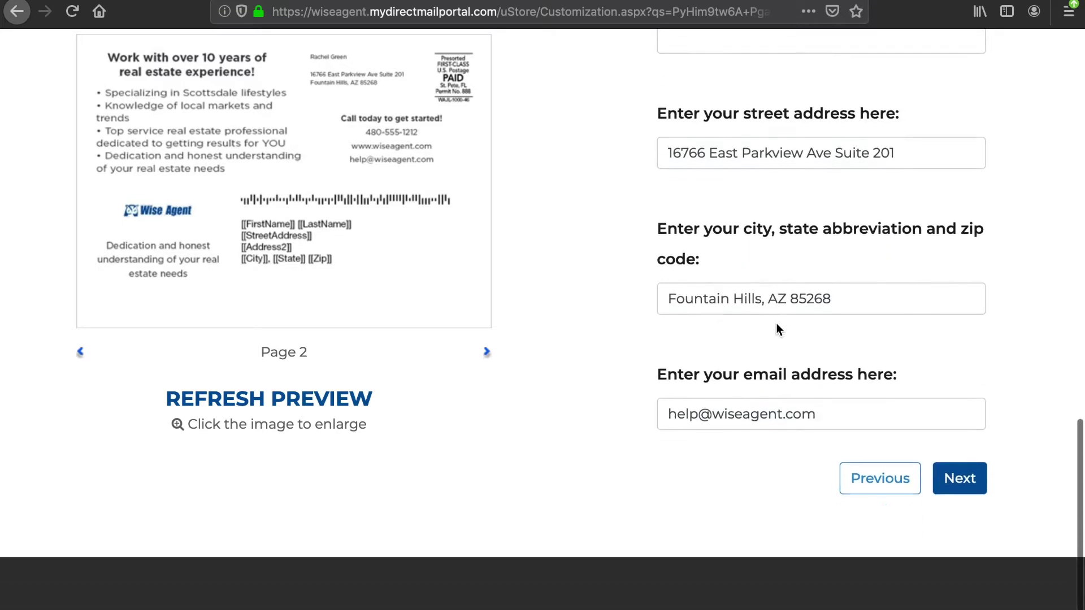
{"action": "left_click", "coordinate": [276, 241]}
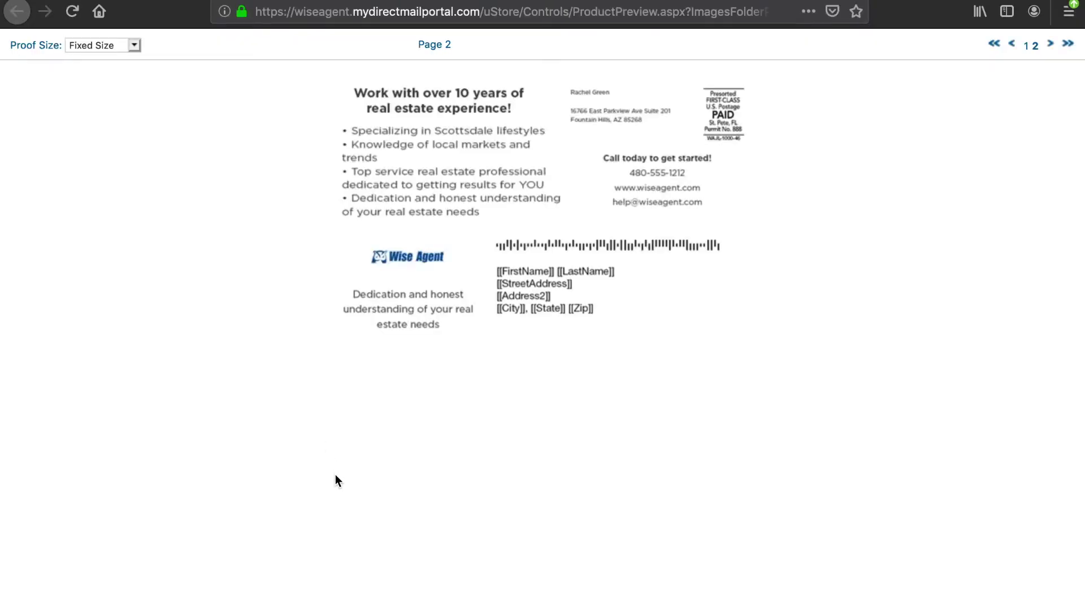
{"action": "key", "text": "alt+Left"}
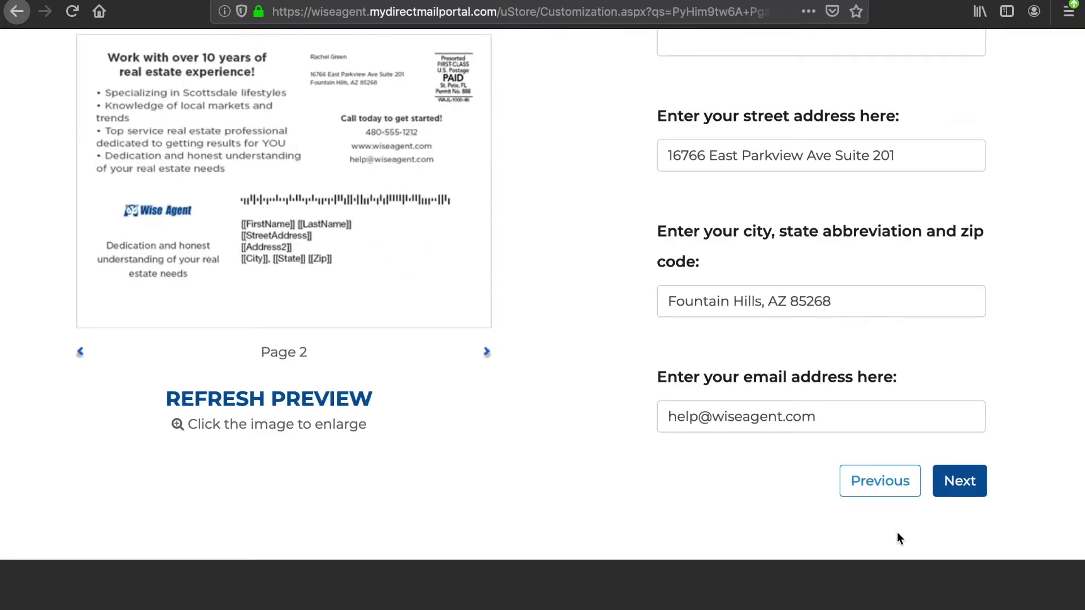
- Choose the existing "Fountain Hills" recipient list for the mailing and continue to the design approval
{"action": "left_click", "coordinate": [961, 489]}
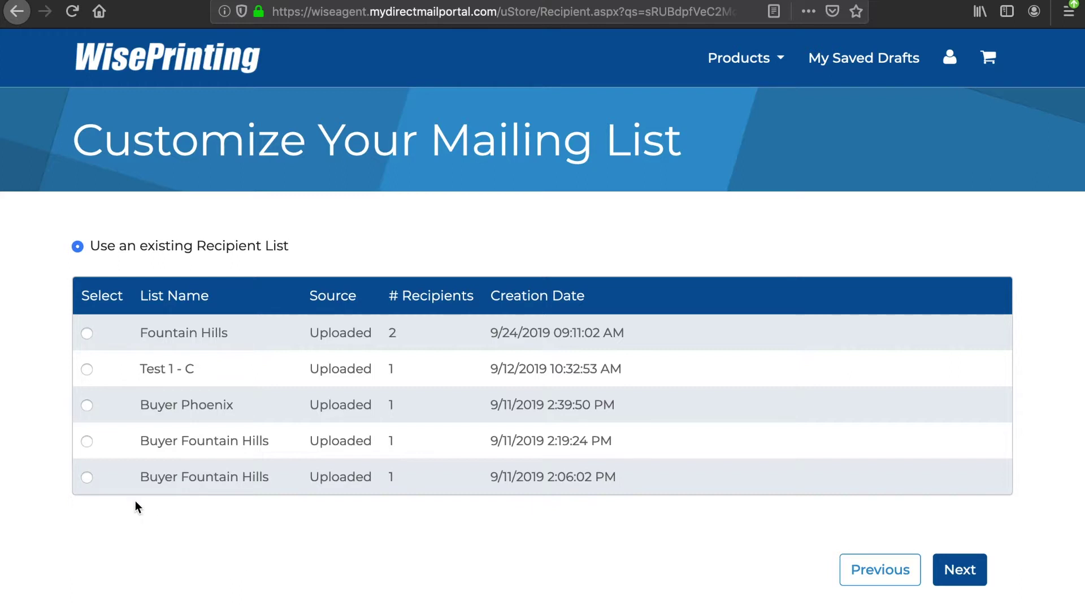
{"action": "left_click", "coordinate": [87, 334]}
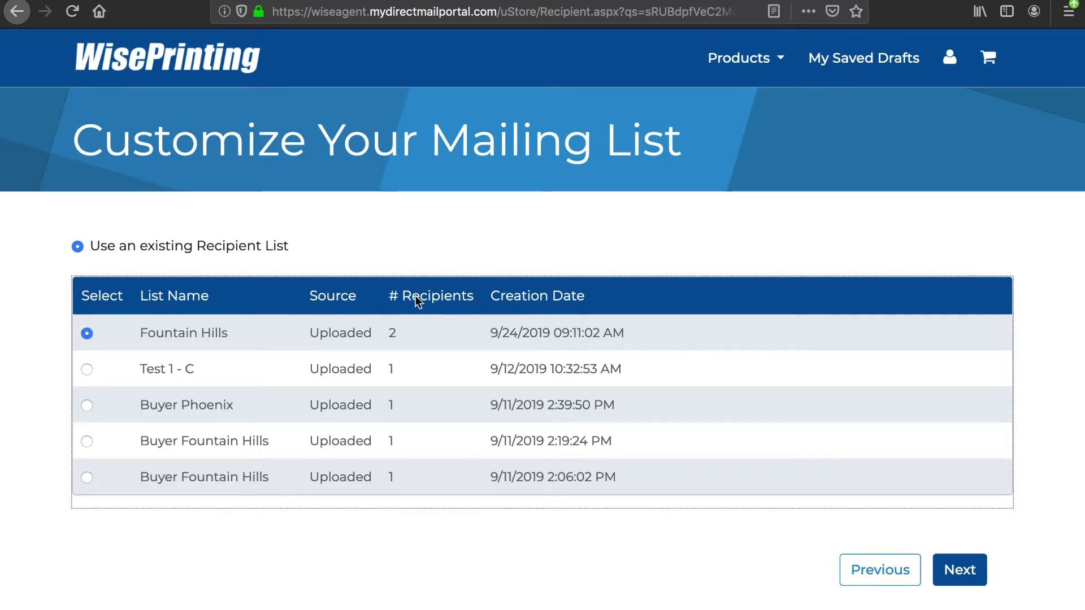
{"action": "left_click", "coordinate": [967, 569]}
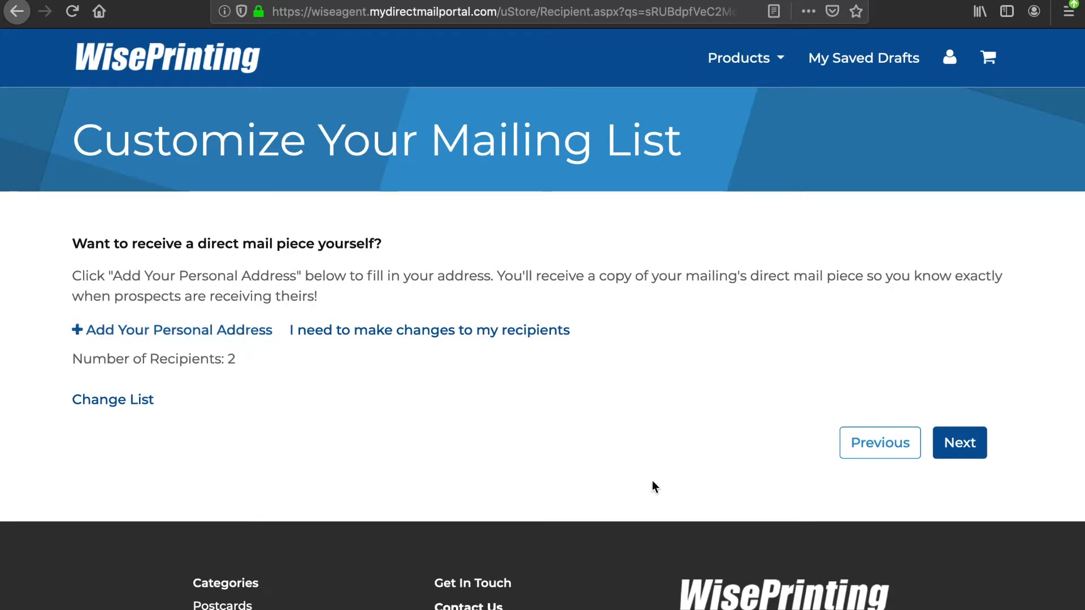
{"action": "left_click", "coordinate": [959, 454]}
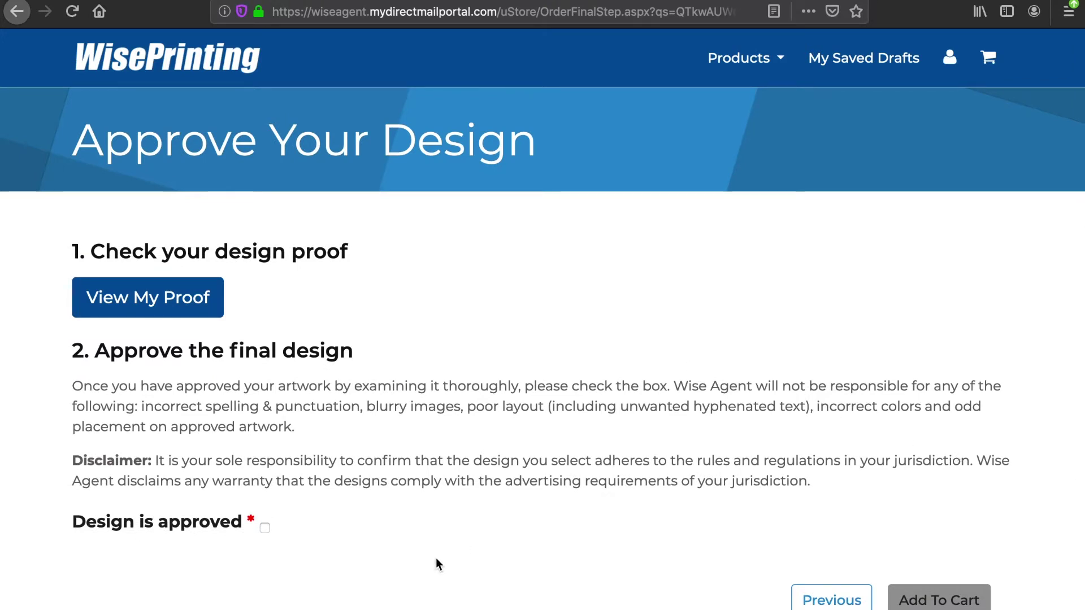
- Open the design proof and check both pages of the postcard
{"action": "left_click", "coordinate": [165, 301]}
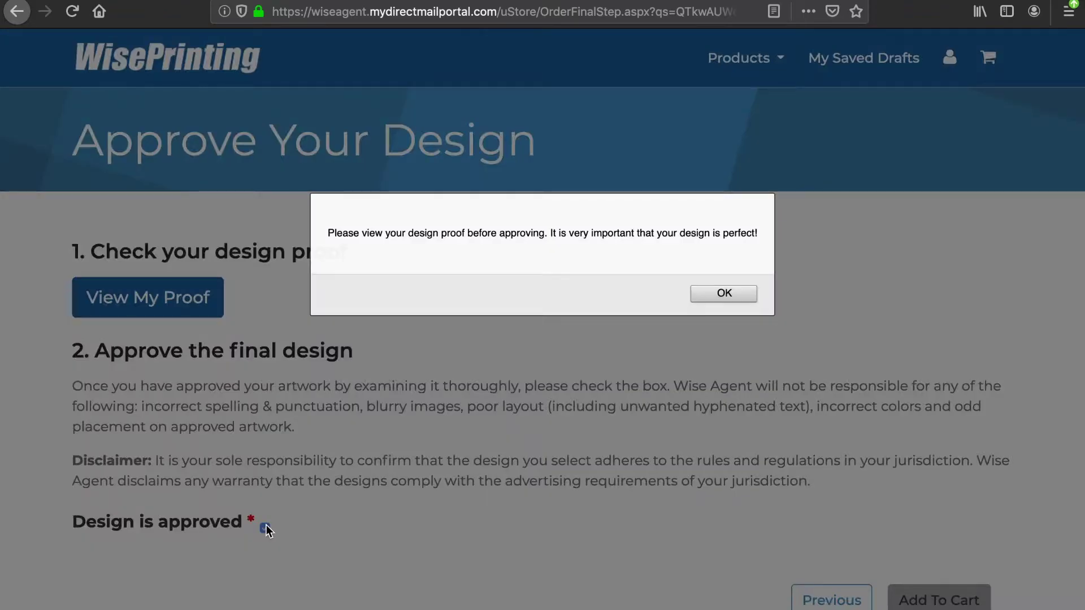
{"action": "left_click", "coordinate": [703, 295]}
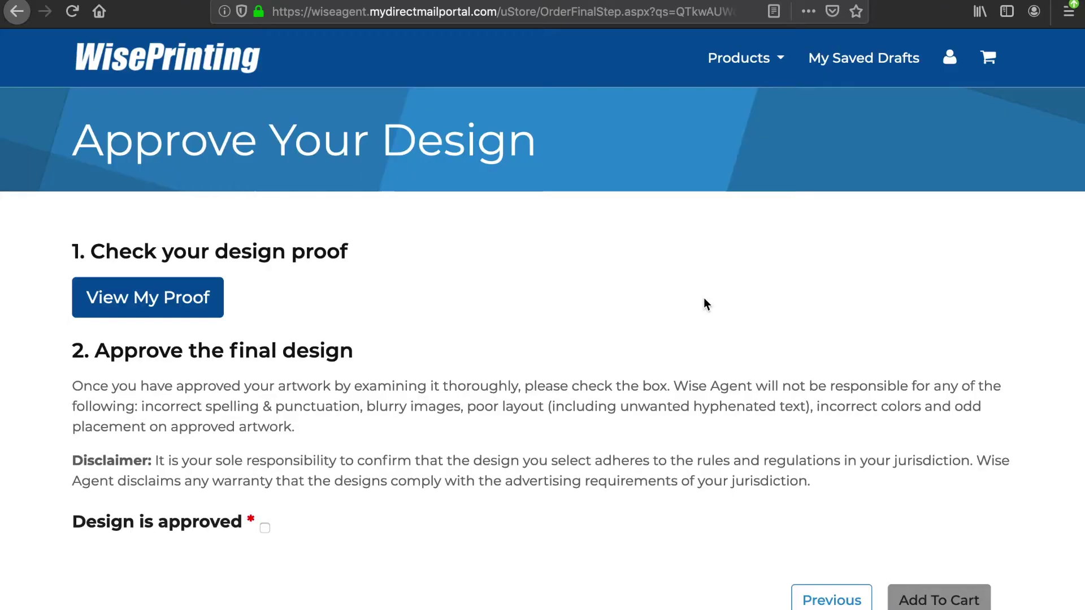
{"action": "left_click", "coordinate": [172, 291]}
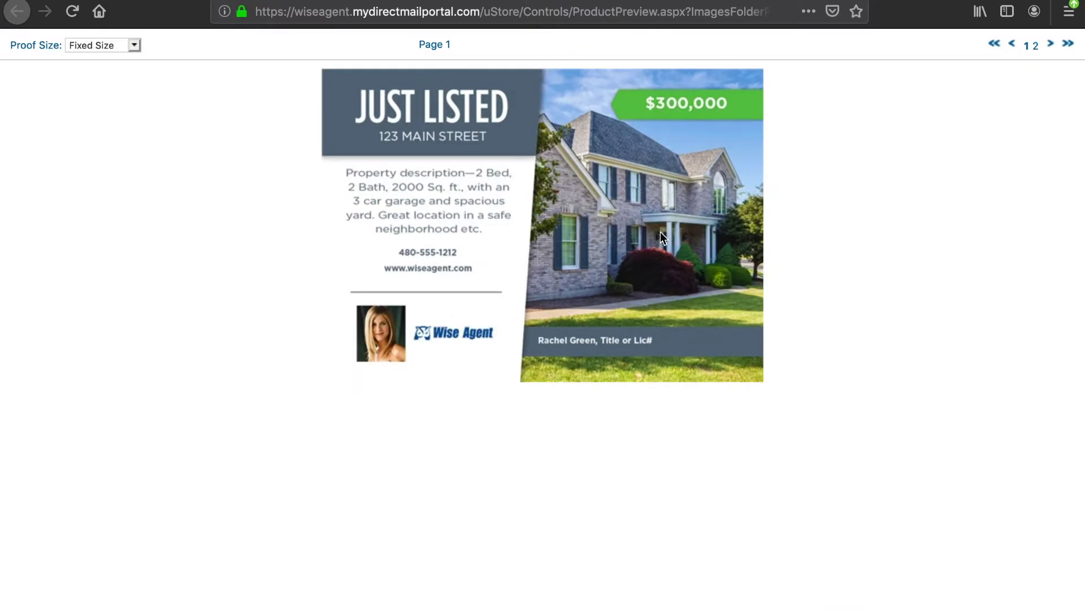
{"action": "left_click", "coordinate": [1047, 46]}
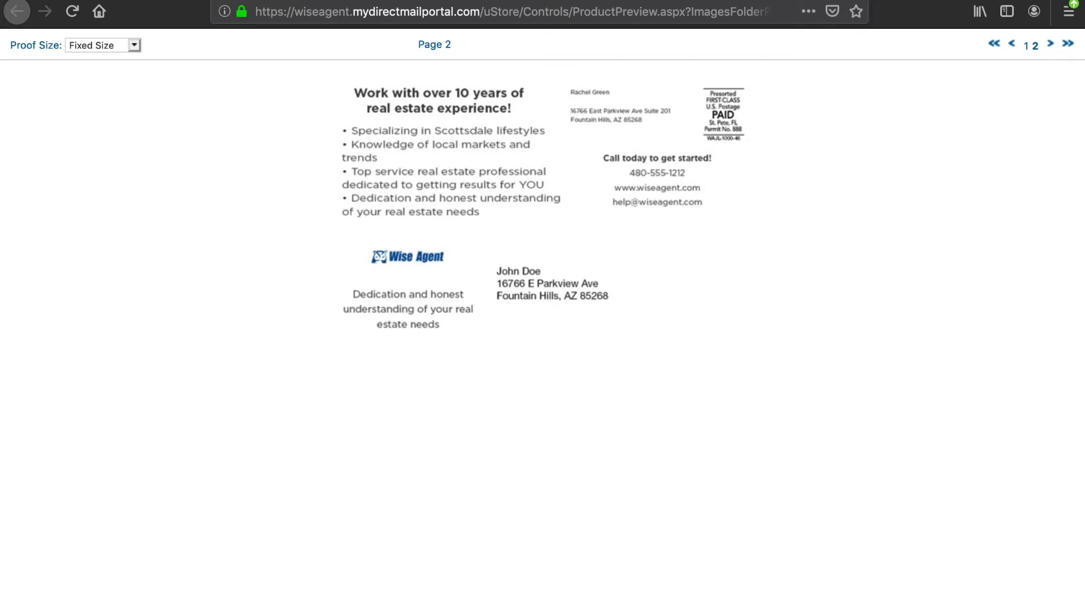
{"action": "key", "text": "super+w"}
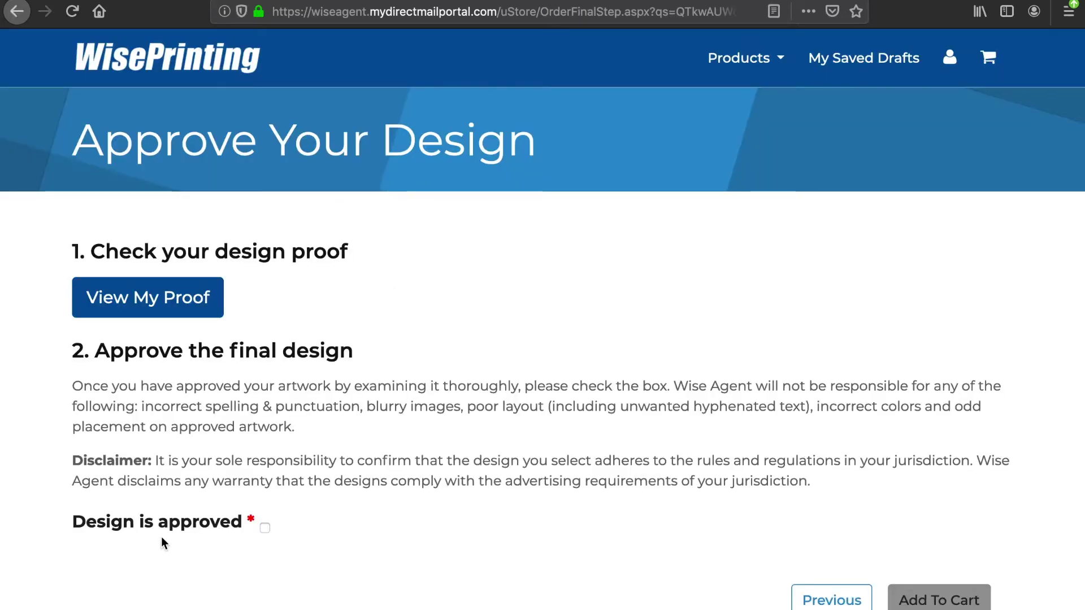
- Mark the design as approved and add the postcard to the cart
{"action": "left_click", "coordinate": [263, 529]}
{"action": "left_click", "coordinate": [956, 599]}
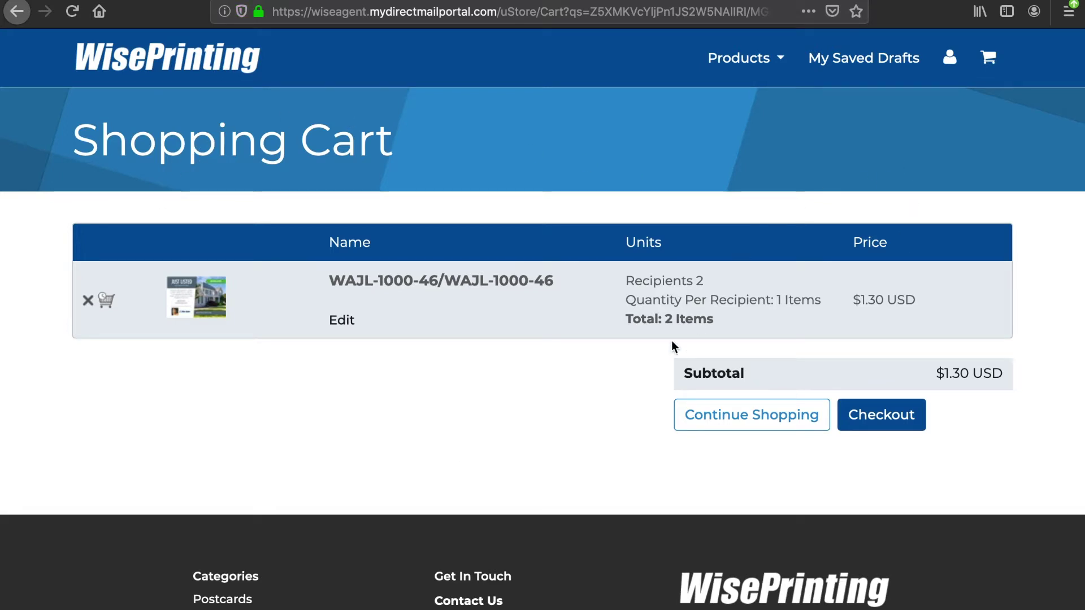
- Check out the cart using the selected billing address and submit the order
{"action": "left_click", "coordinate": [889, 418]}
{"action": "scroll", "coordinate": [508, 415], "scroll_direction": "down", "scroll_amount": 3}
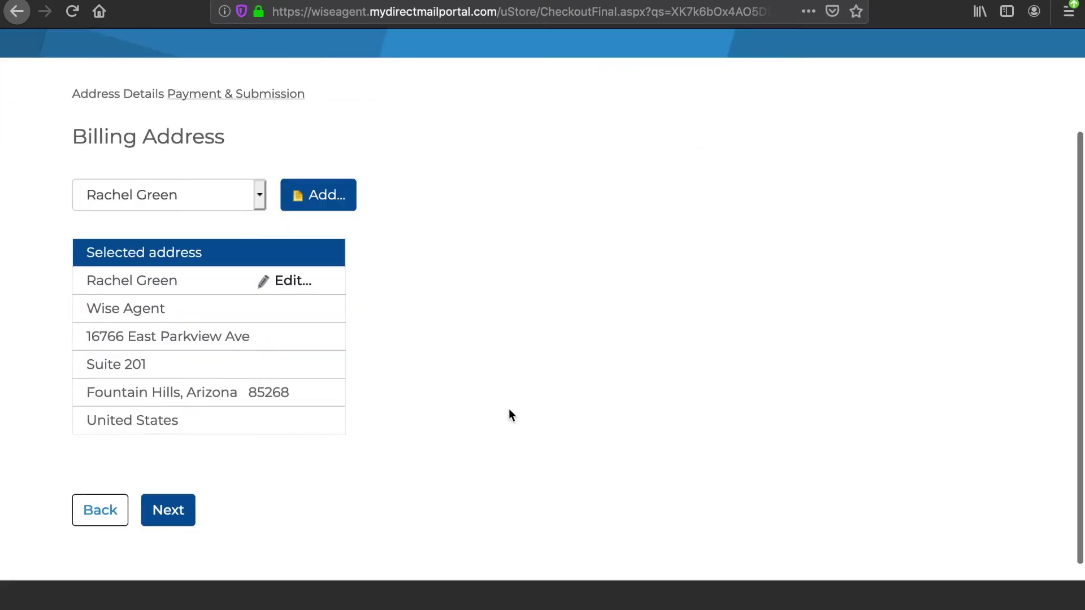
{"action": "left_click", "coordinate": [167, 511]}
{"action": "scroll", "coordinate": [232, 565], "scroll_direction": "down", "scroll_amount": 3}
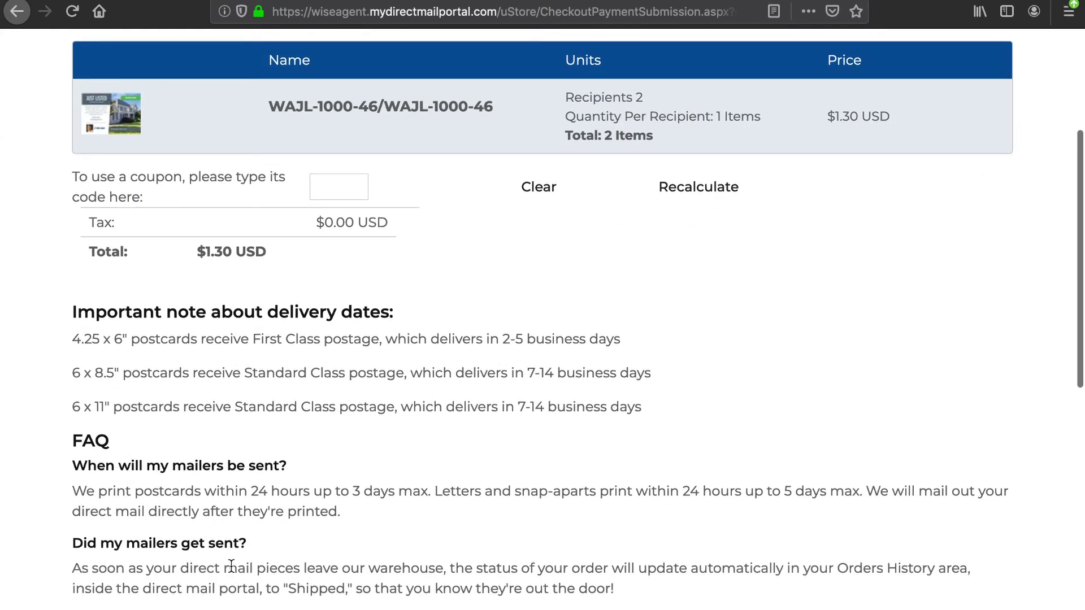
{"action": "scroll", "coordinate": [358, 537], "scroll_direction": "down", "scroll_amount": 5}
{"action": "scroll", "coordinate": [357, 536], "scroll_direction": "down", "scroll_amount": 2}
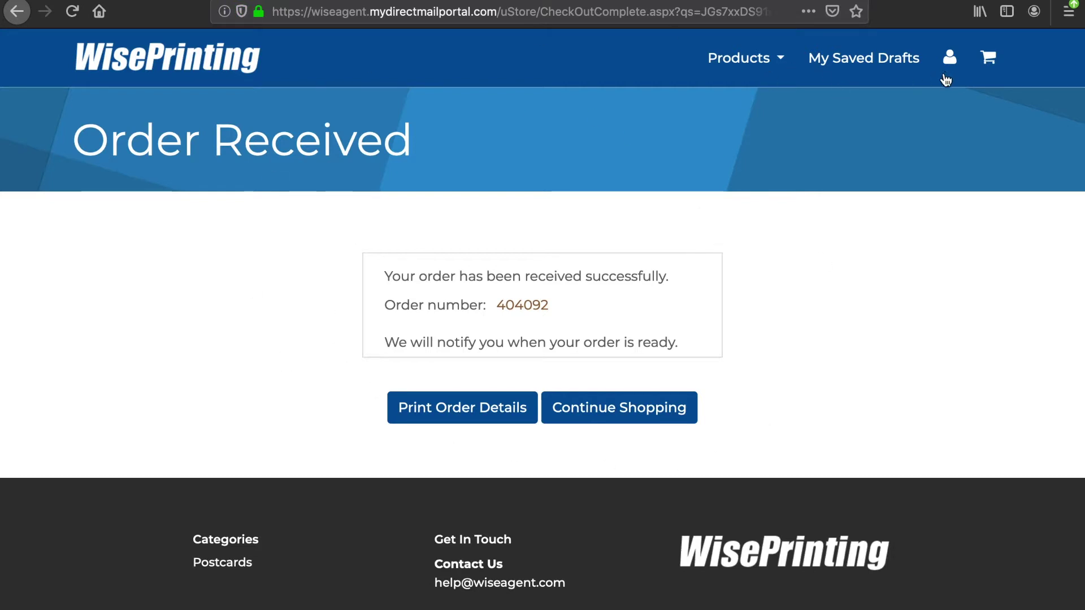
- View the last draft orders and saved draft orders
{"action": "left_click", "coordinate": [905, 63]}
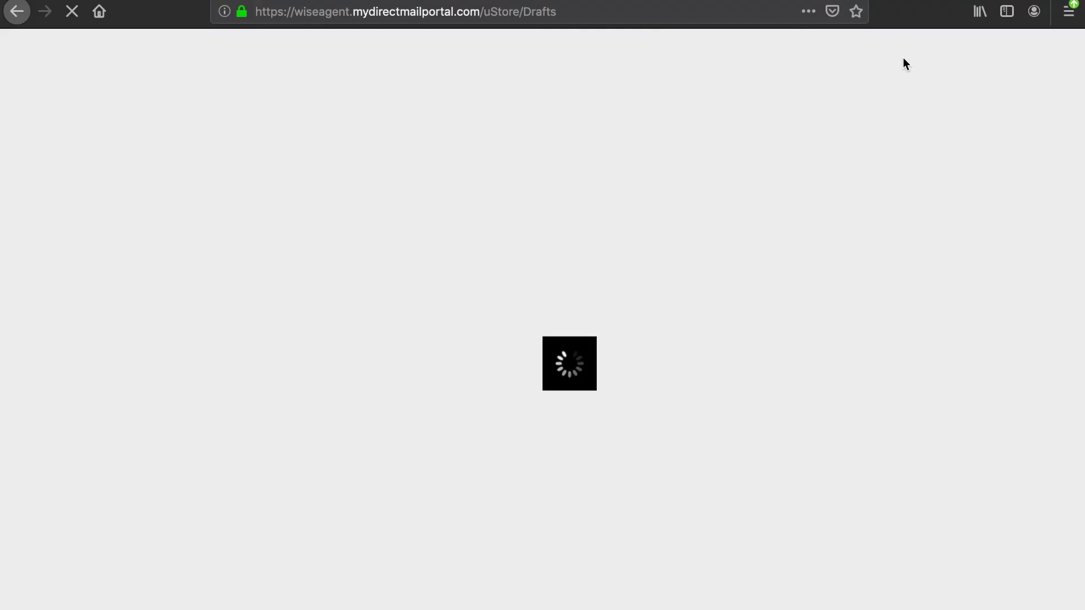
{"action": "scroll", "coordinate": [546, 582], "scroll_direction": "down", "scroll_amount": 2}
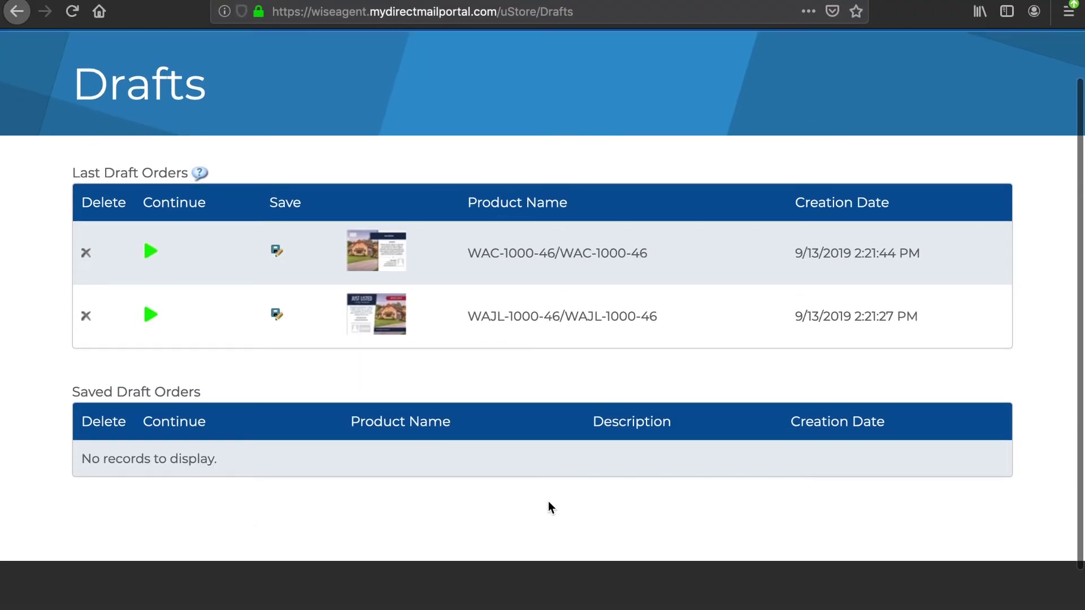
{"action": "scroll", "coordinate": [757, 322], "scroll_direction": "up", "scroll_amount": 2}
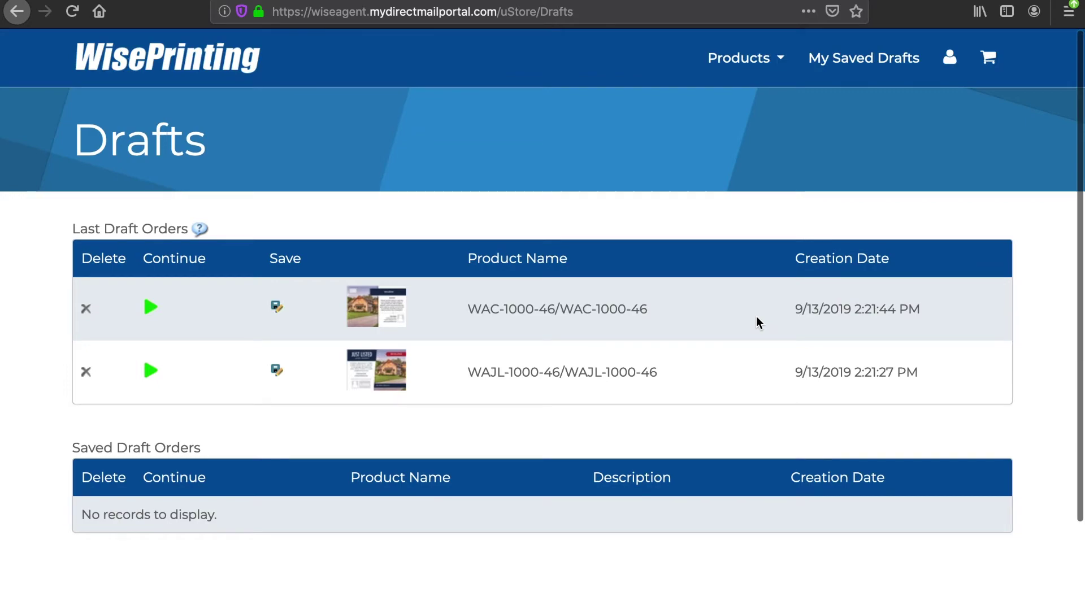
- Open the account's recipient lists and view the recipients of the "Buyer Fountain Hills" list
{"action": "left_click", "coordinate": [950, 70]}
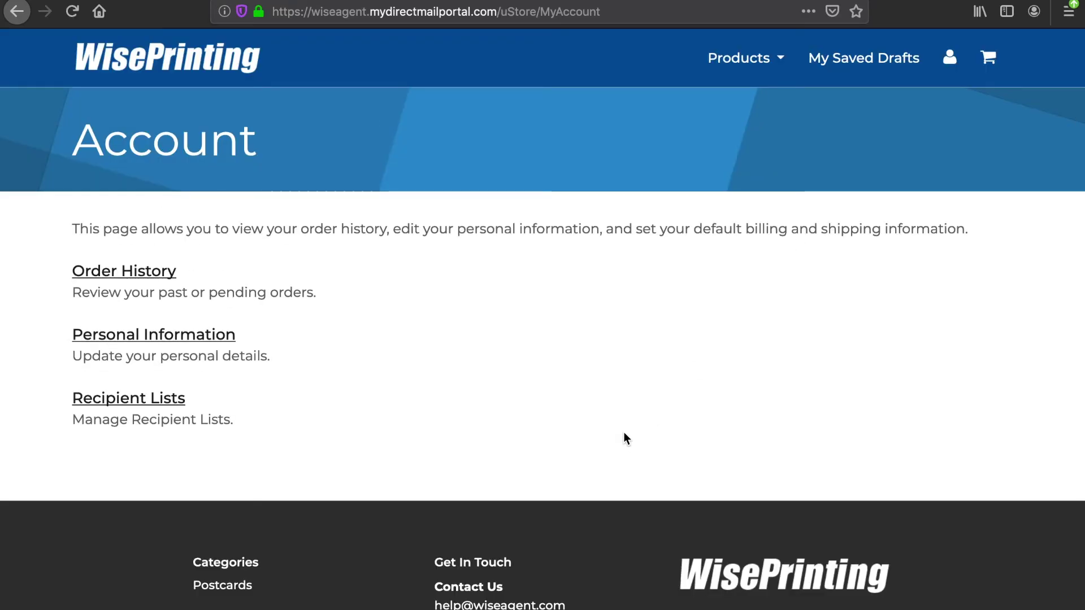
{"action": "left_click", "coordinate": [170, 398]}
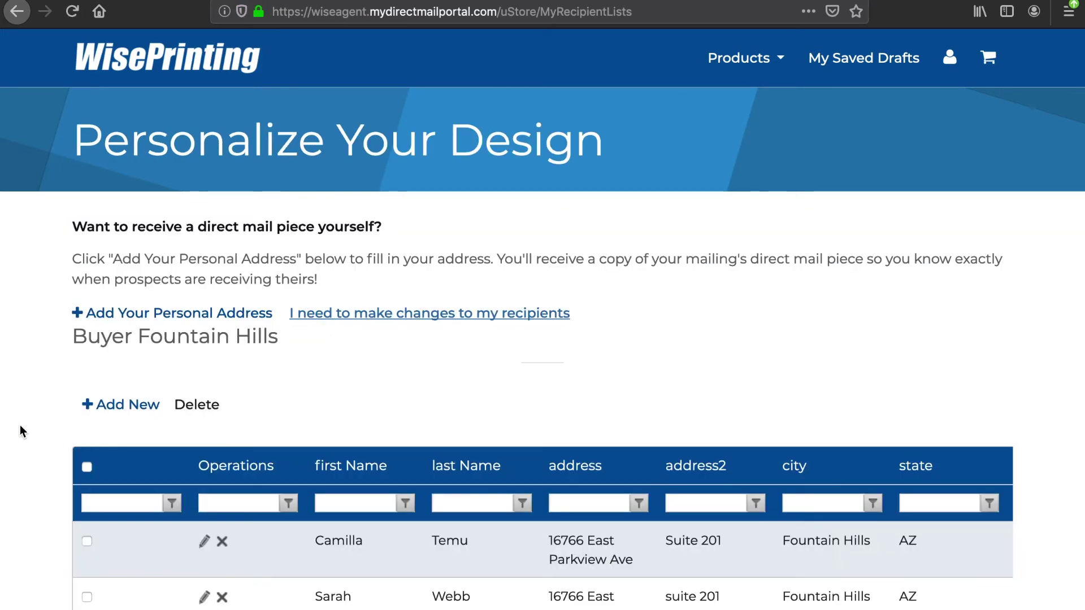
{"action": "scroll", "coordinate": [19, 427], "scroll_direction": "down", "scroll_amount": 2}
{"action": "left_click", "coordinate": [88, 467]}
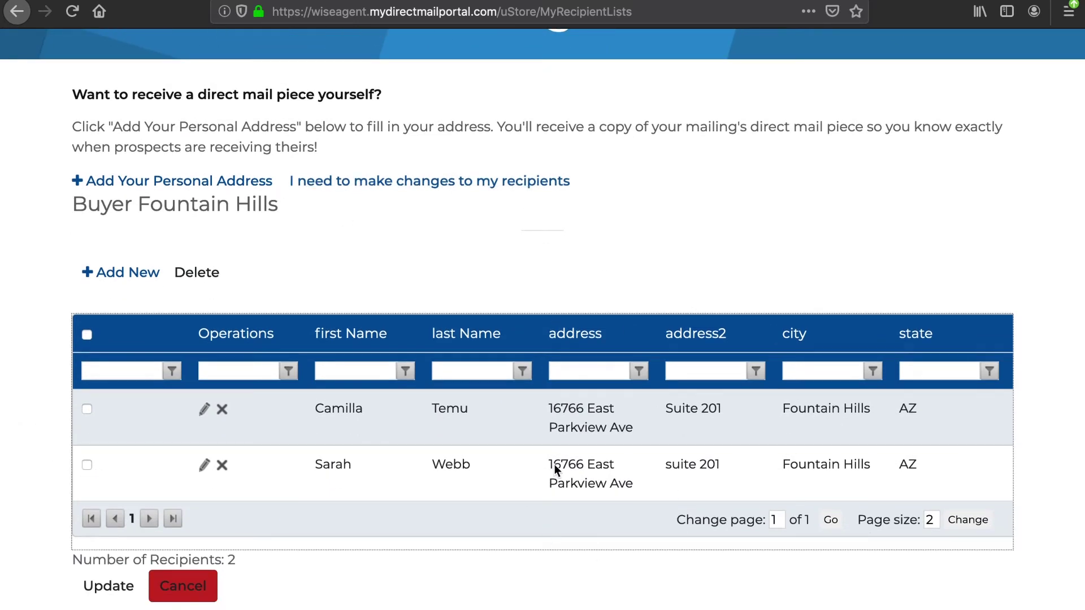
- Open the first recipient's record for editing, examine its name and address fields, and close it without saving
{"action": "left_click", "coordinate": [205, 411]}
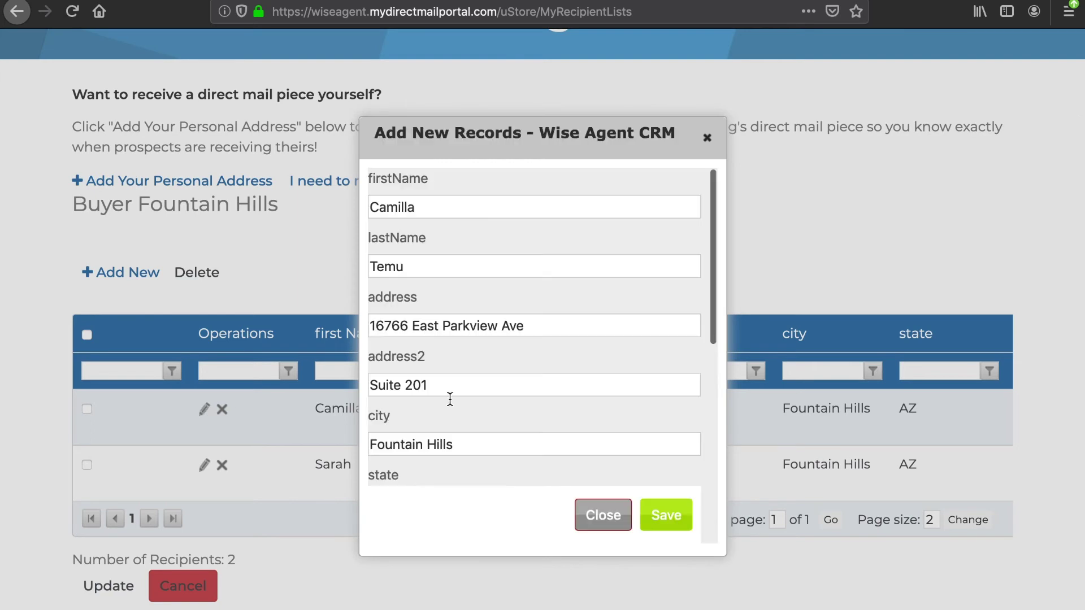
{"action": "scroll", "coordinate": [587, 397], "scroll_direction": "down", "scroll_amount": 6}
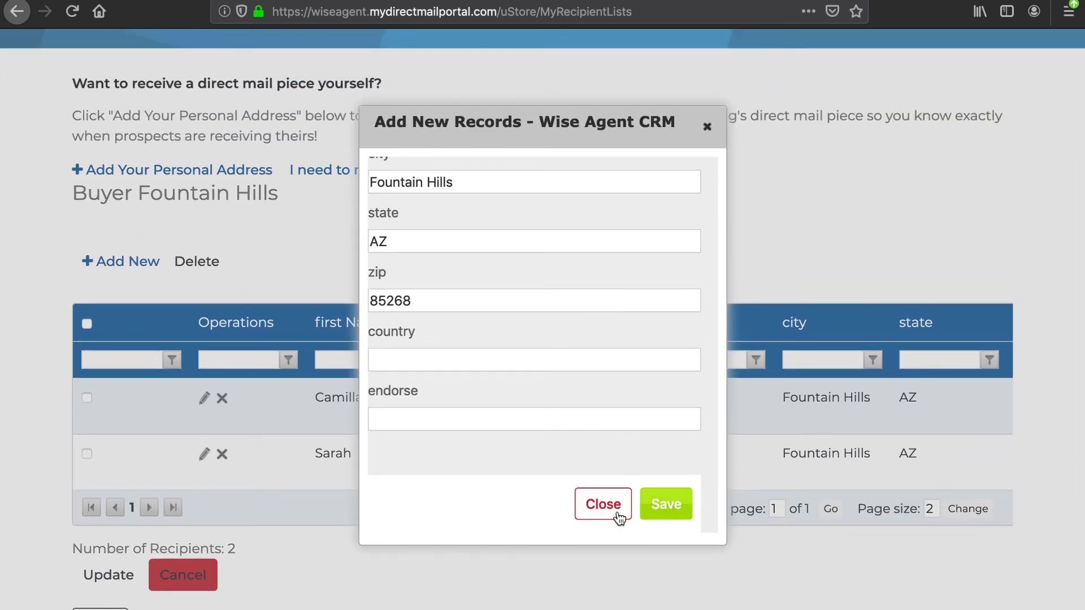
{"action": "left_click", "coordinate": [618, 511]}
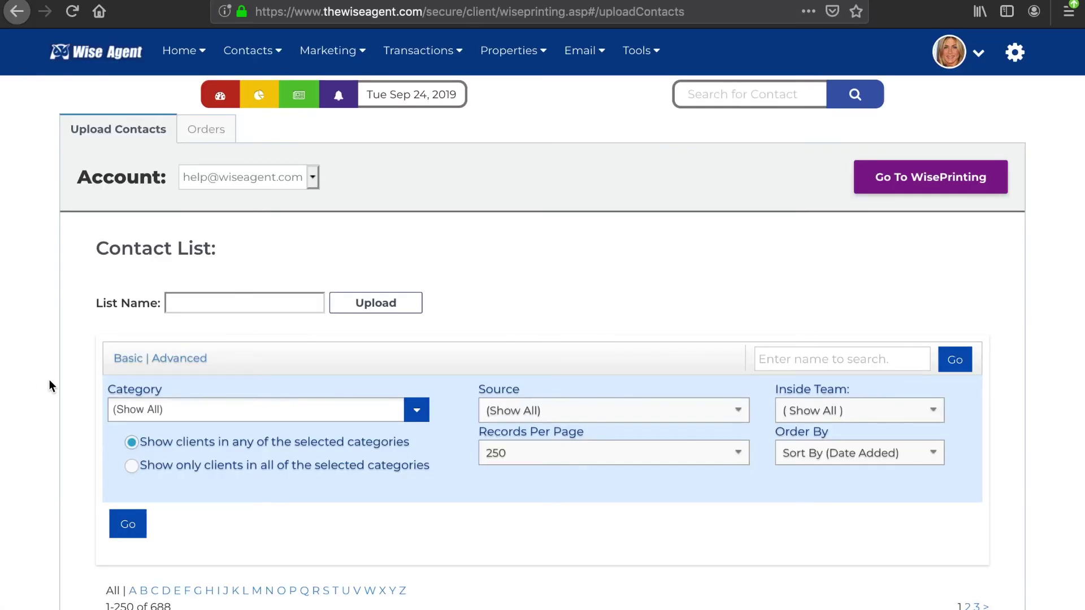
- View the WisePrinting orders in Wise Agent and expand the Sep 24, 2019 order's WAJL-1000-46 item to its recipients
{"action": "left_click", "coordinate": [207, 131]}
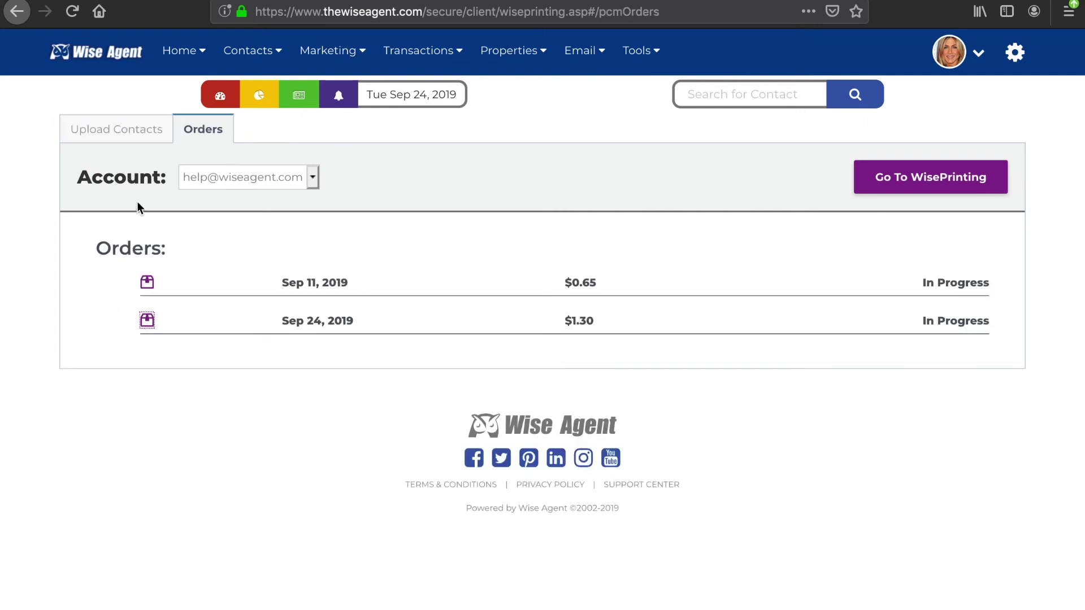
{"action": "left_click", "coordinate": [148, 320]}
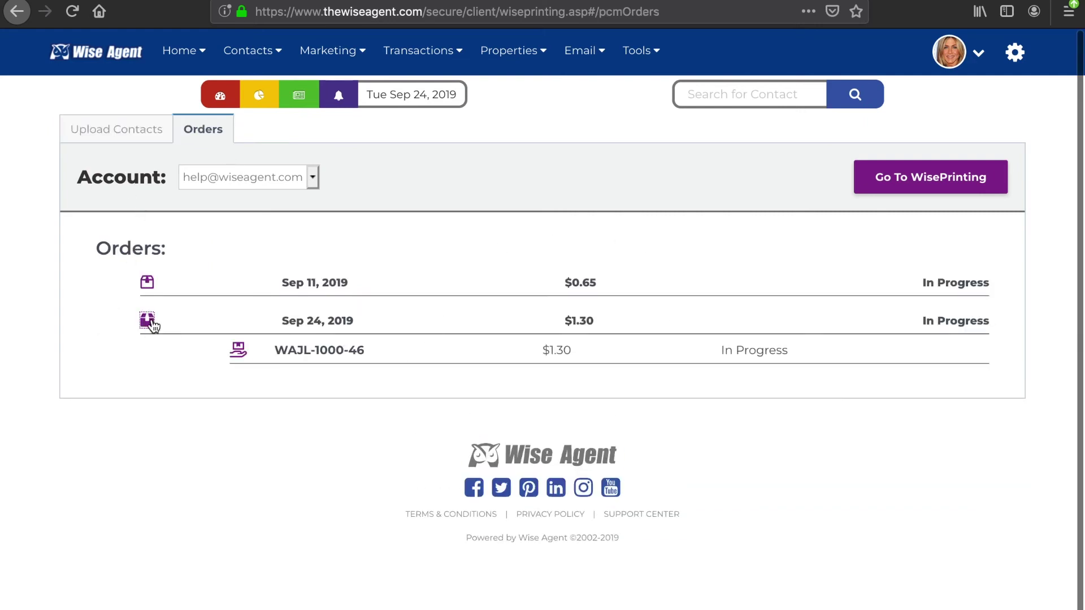
{"action": "left_click", "coordinate": [239, 350]}
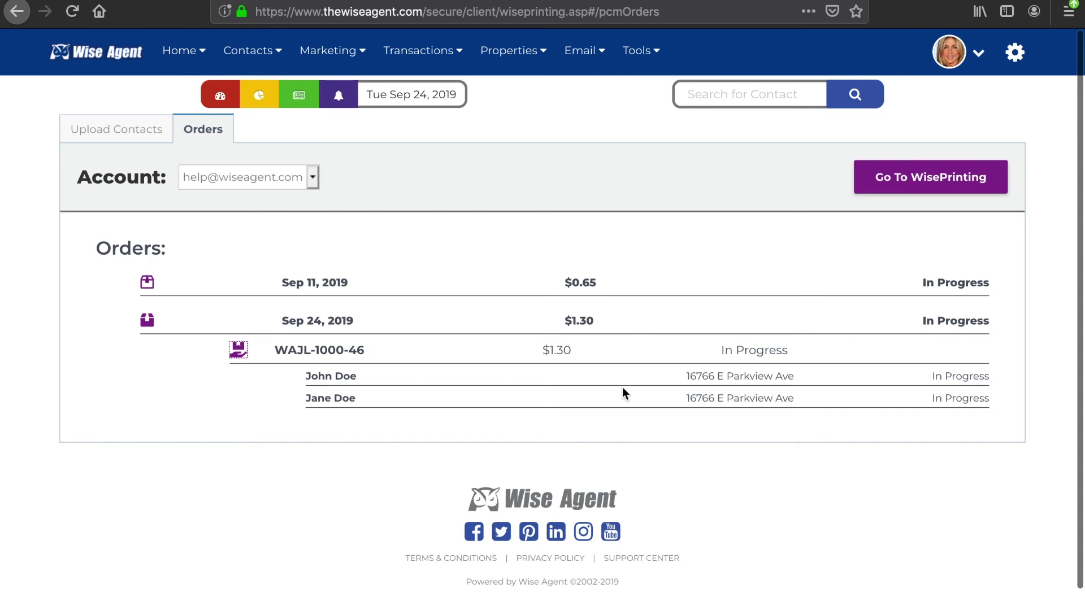